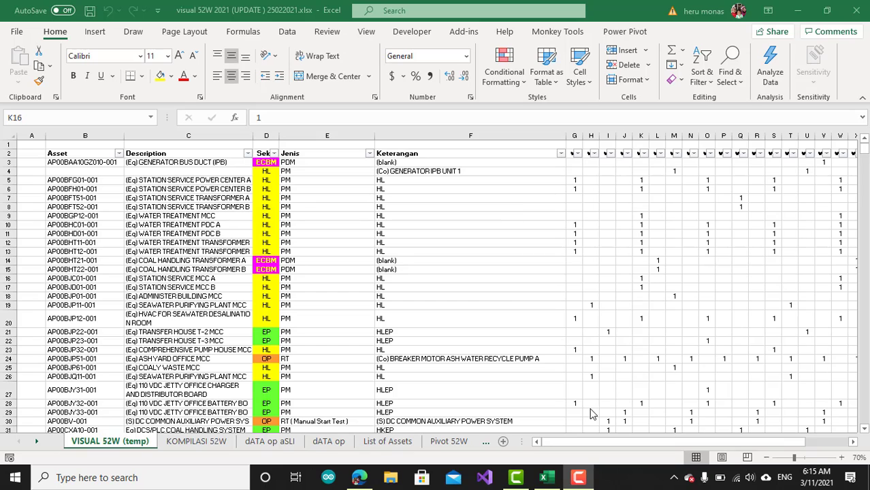
# Step: Examine the weekly schedule columns and compare the section codes in column D with the marked weeks in rows such as 4 and 14
pyautogui.moveTo(575, 443); pyautogui.dragTo(723, 452)
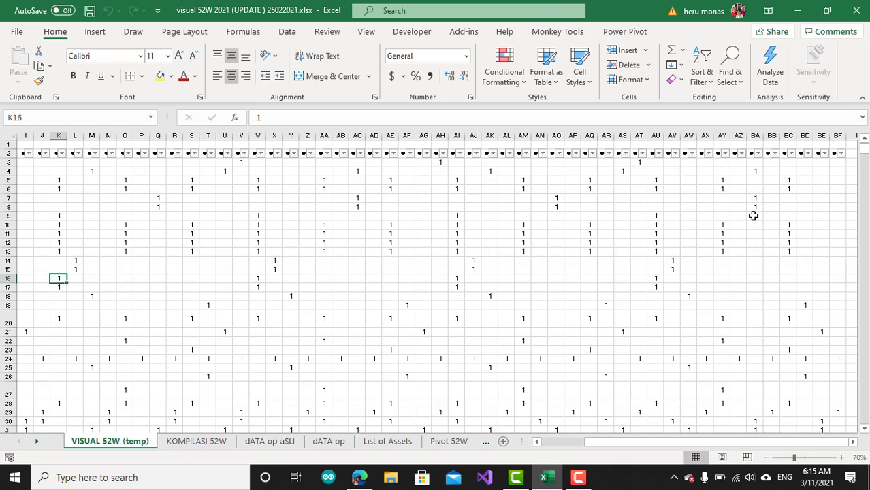
pyautogui.moveTo(595, 444); pyautogui.dragTo(565, 444)
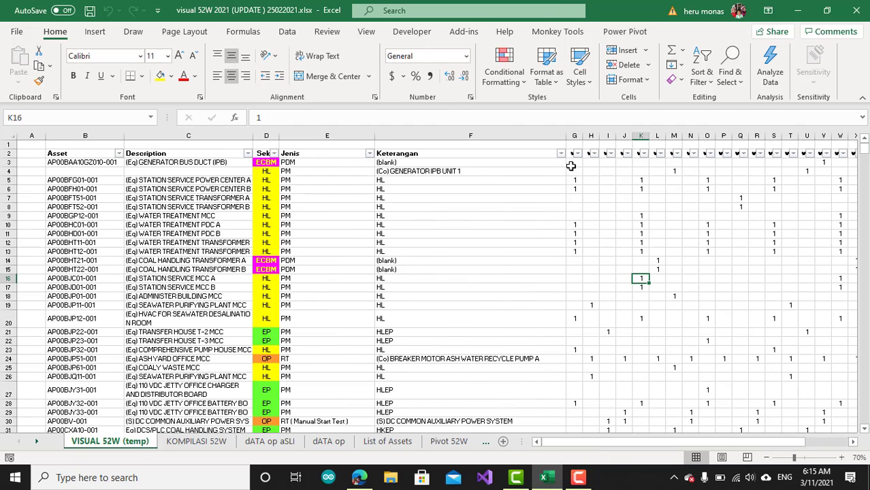
pyautogui.click(571, 166)
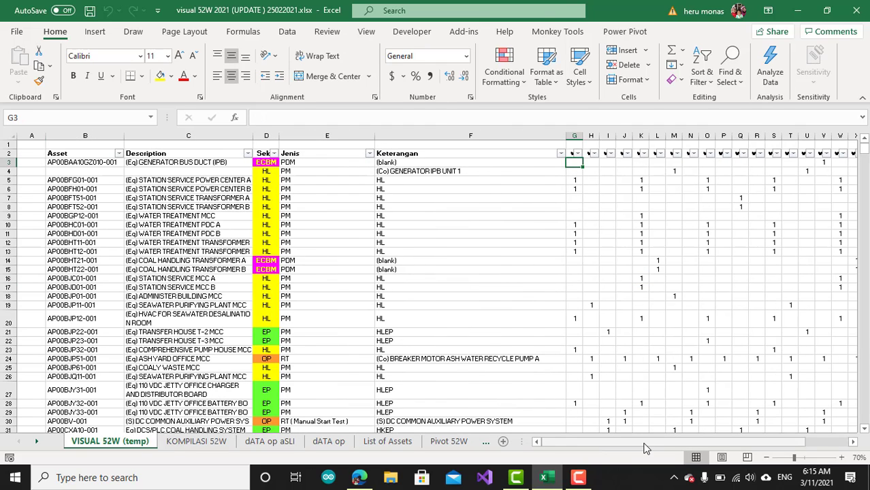
pyautogui.moveTo(646, 448); pyautogui.dragTo(747, 443)
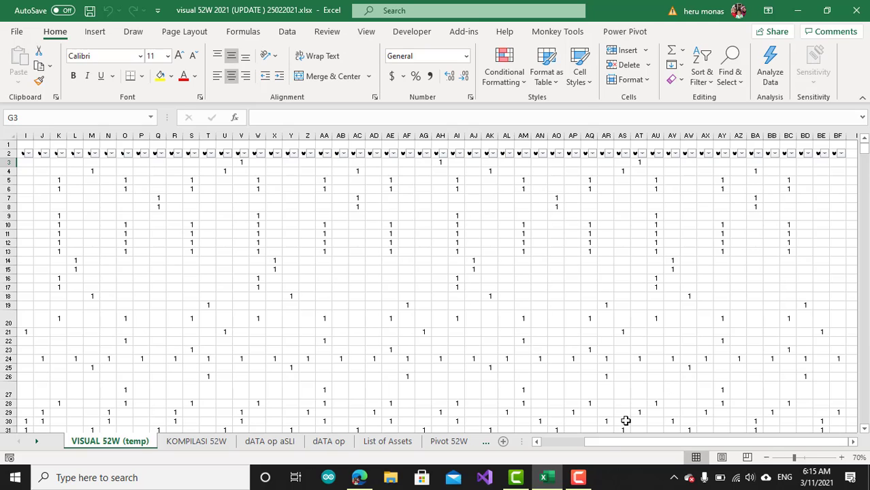
pyautogui.moveTo(605, 443); pyautogui.dragTo(505, 453)
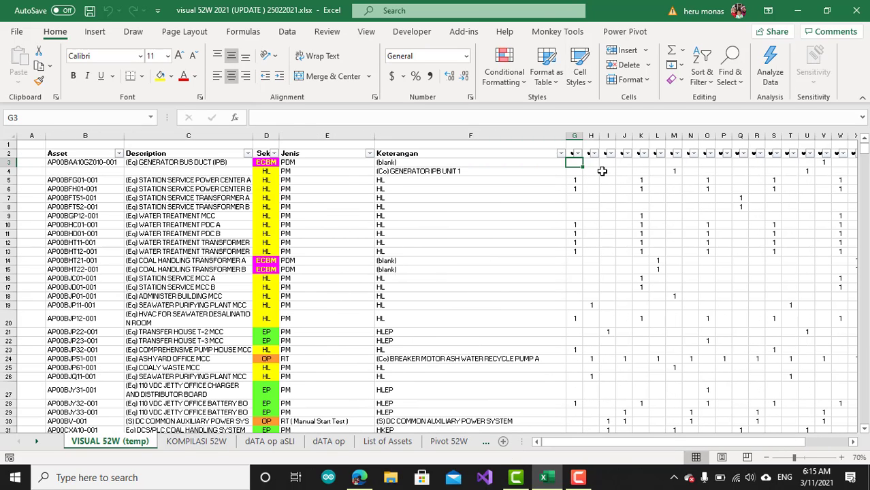
pyautogui.click(265, 154)
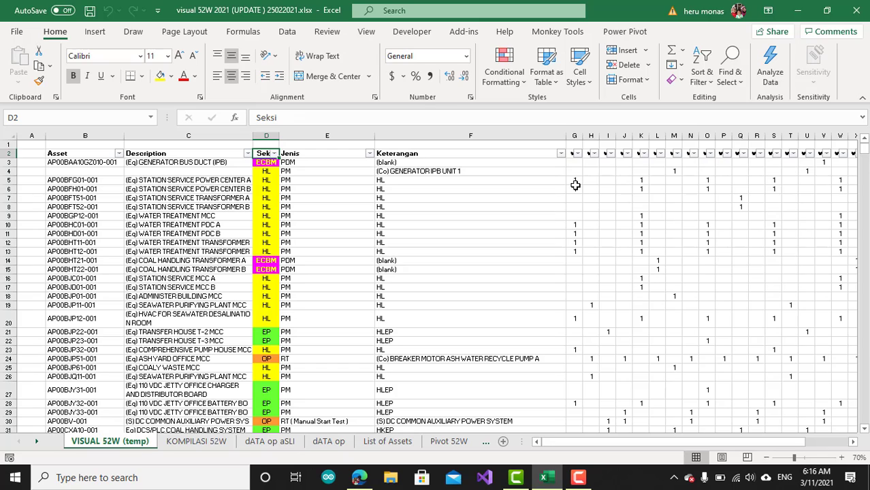
pyautogui.click(273, 172)
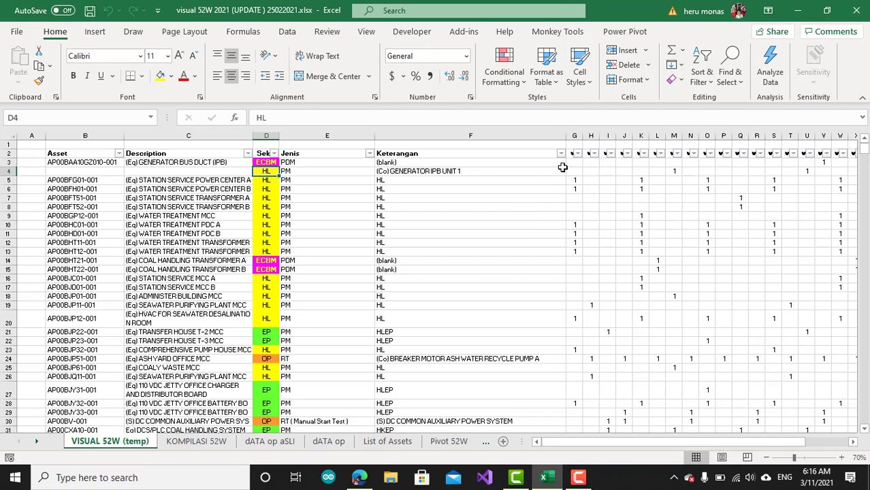
pyautogui.click(677, 172)
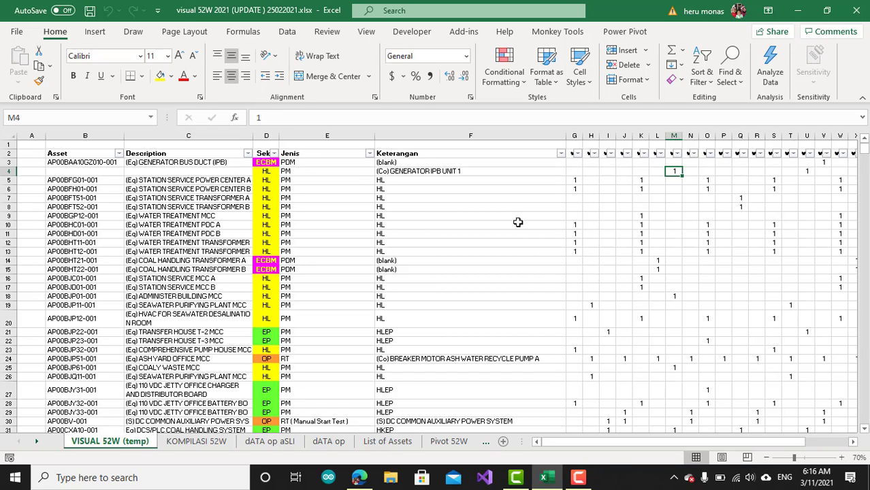
pyautogui.click(270, 262)
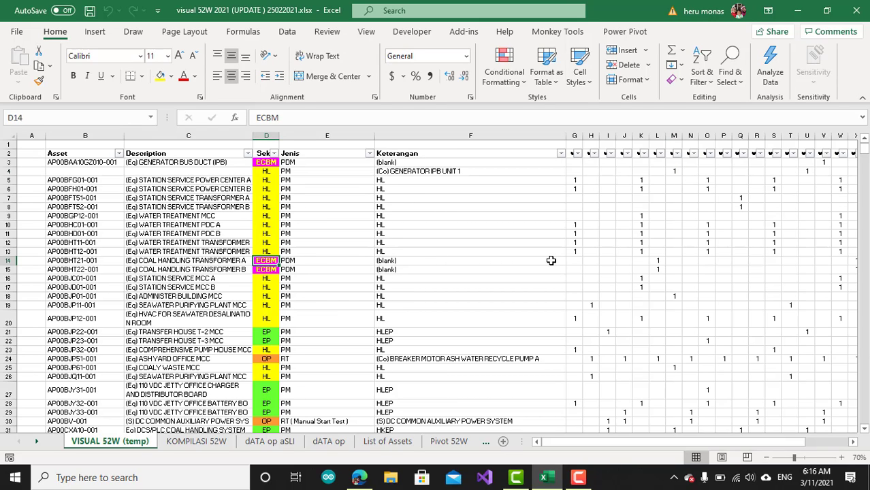
pyautogui.click(659, 262)
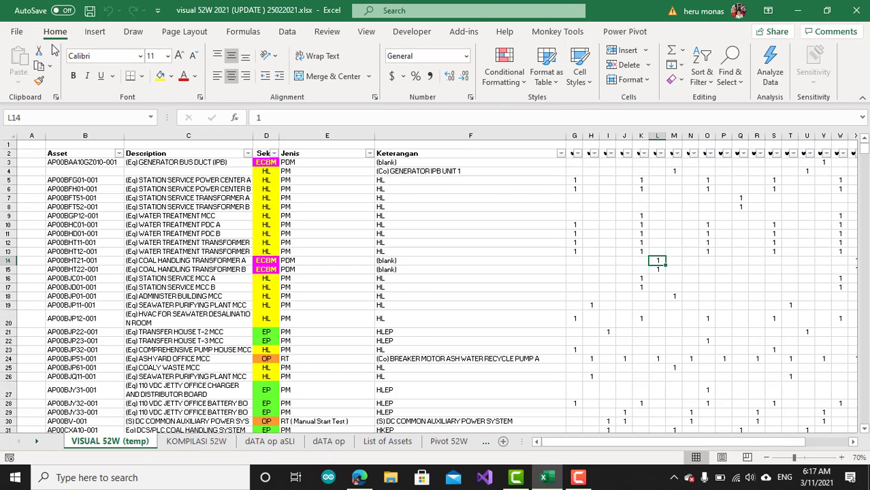
pyautogui.click(521, 87)
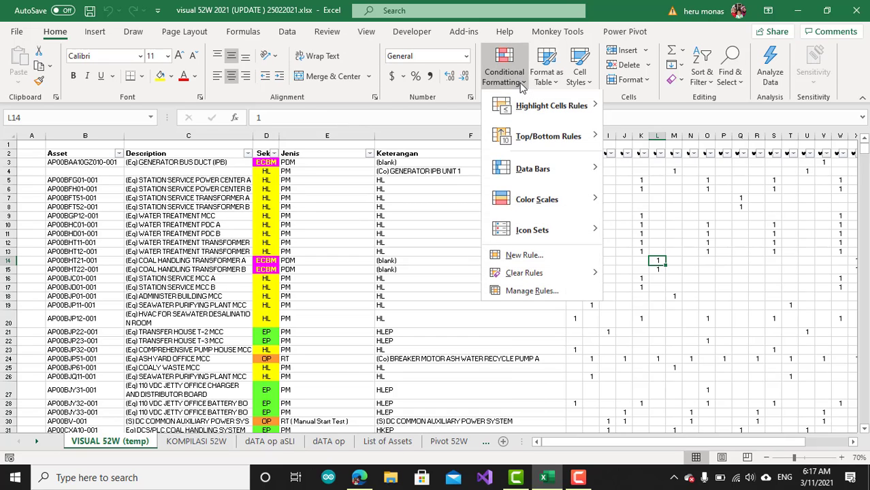
pyautogui.moveTo(530, 238)
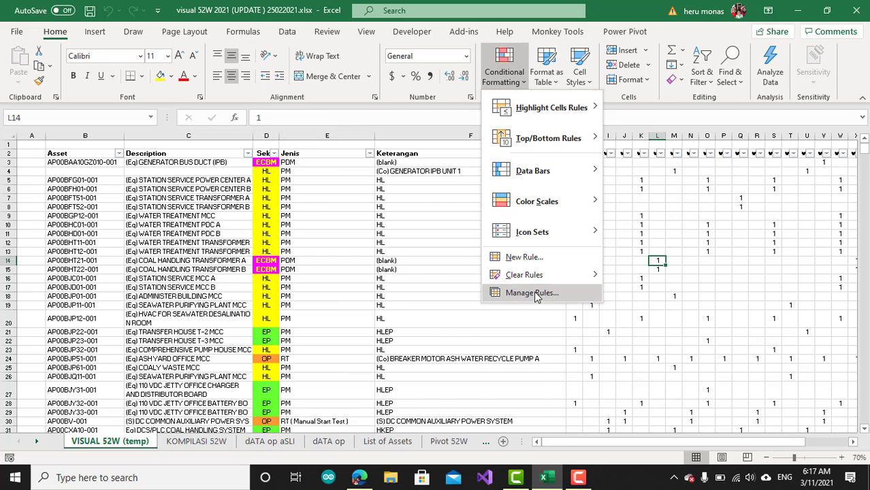
pyautogui.moveTo(539, 196)
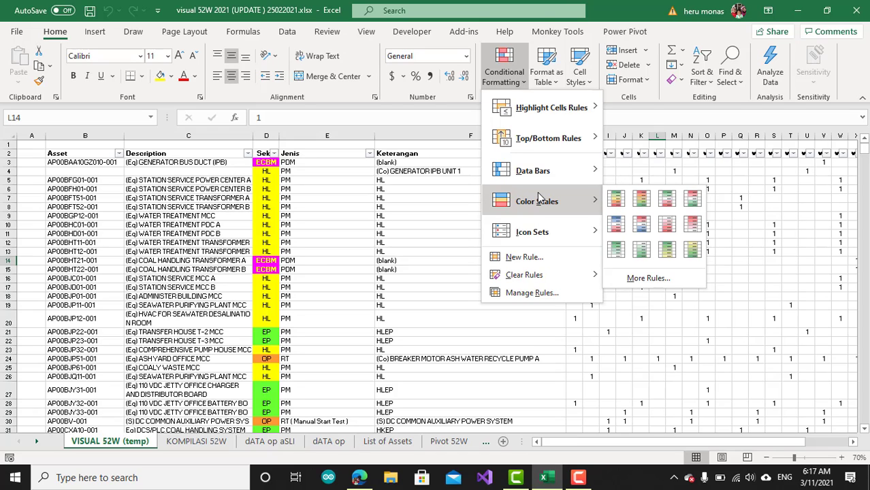
pyautogui.moveTo(569, 116)
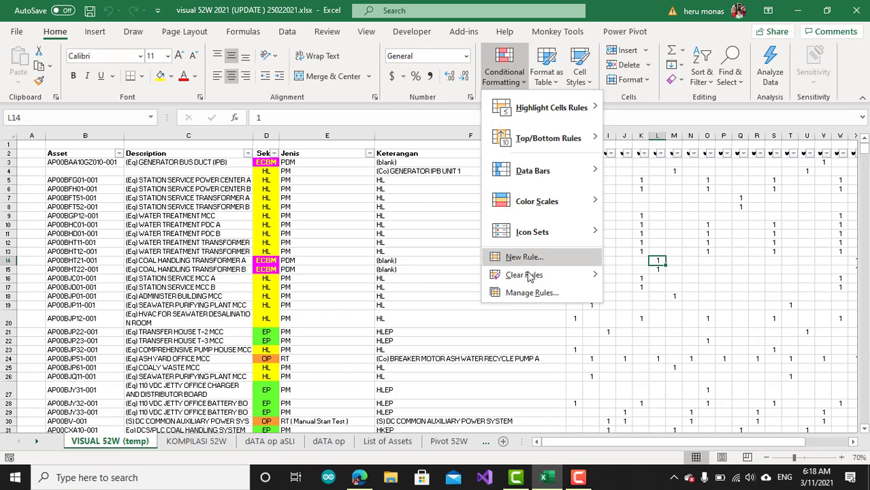
pyautogui.moveTo(530, 280)
pyautogui.click(492, 318)
pyautogui.click(490, 318)
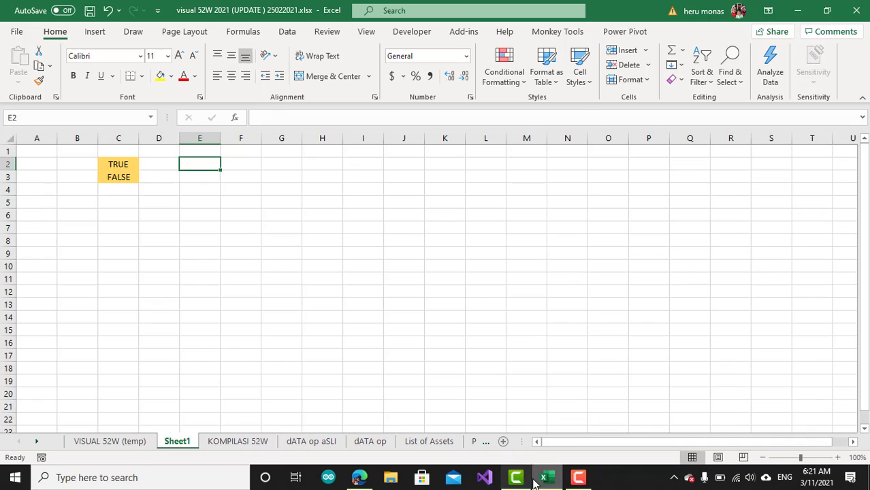
# Step: Show the VISUAL 52W (temp) sheet and review the section code in D3 against the weekly cells starting at G3
pyautogui.click(124, 443)
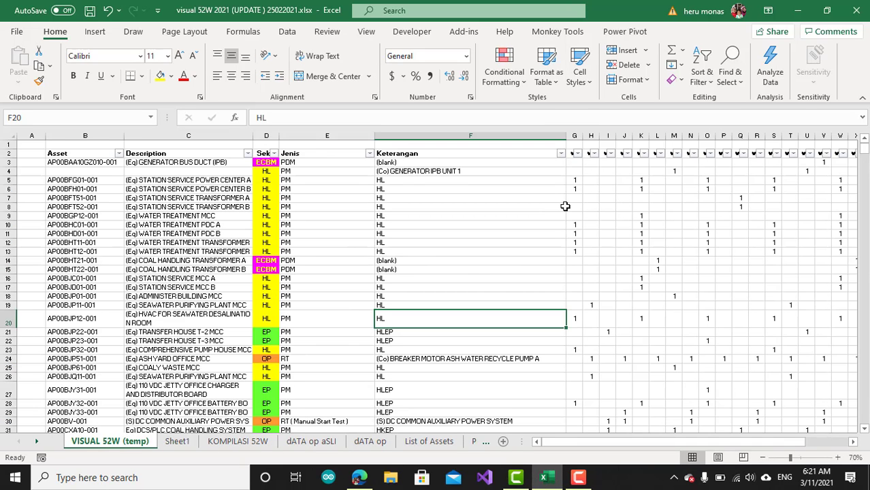
pyautogui.click(572, 162)
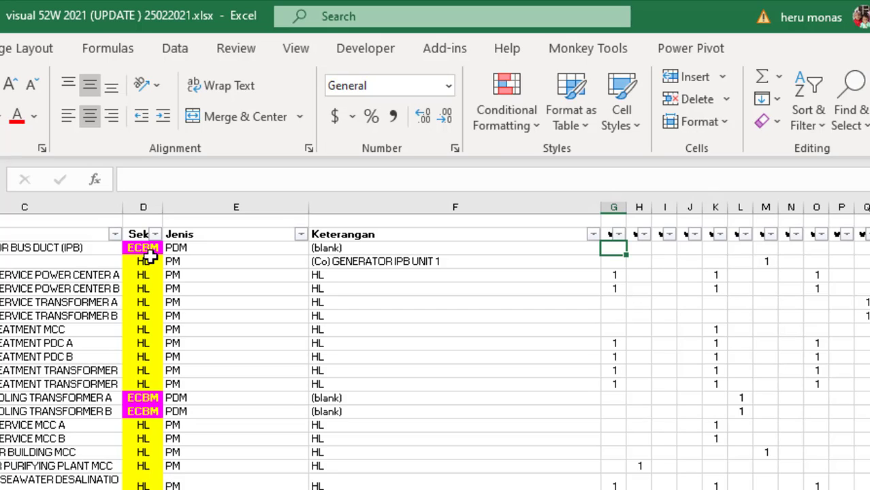
pyautogui.click(154, 248)
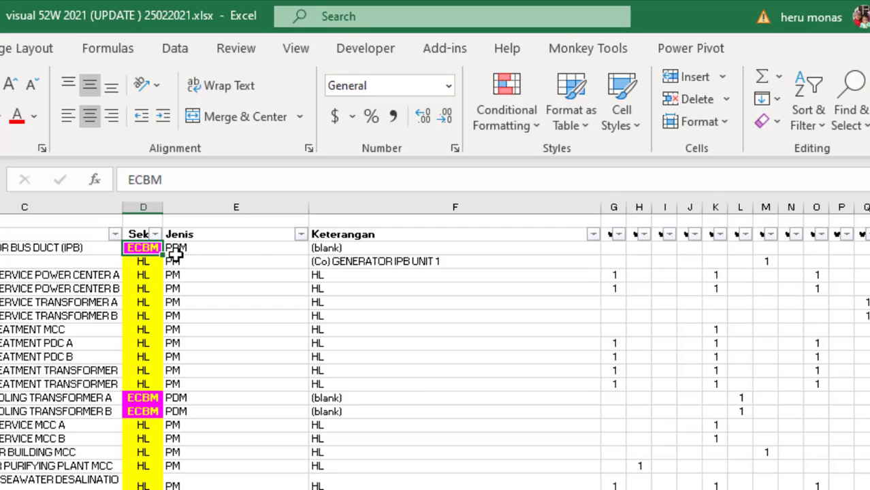
pyautogui.click(617, 250)
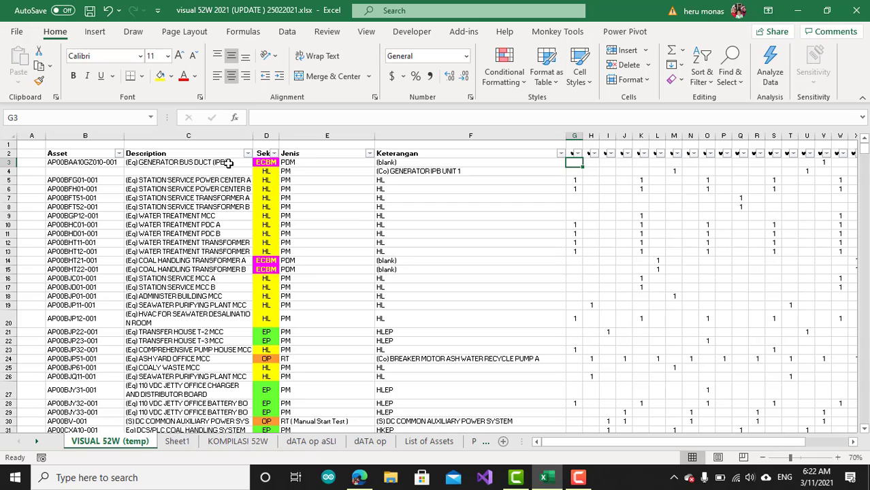
pyautogui.click(271, 162)
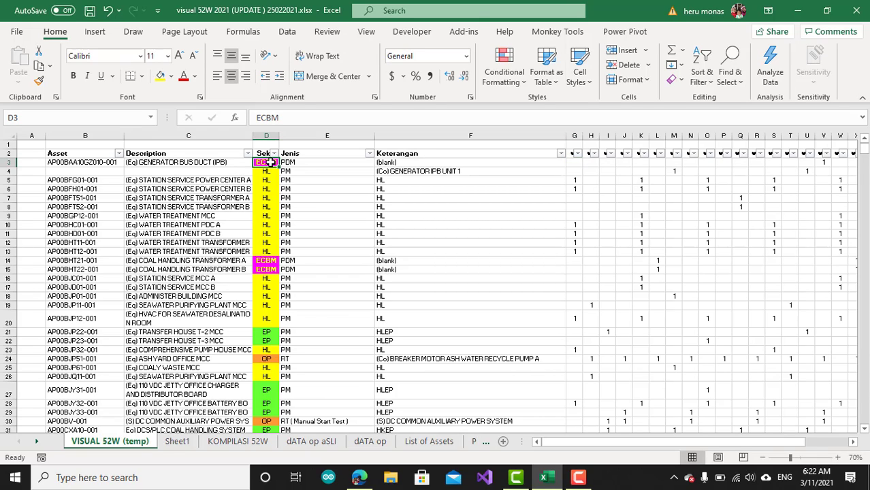
pyautogui.click(575, 163)
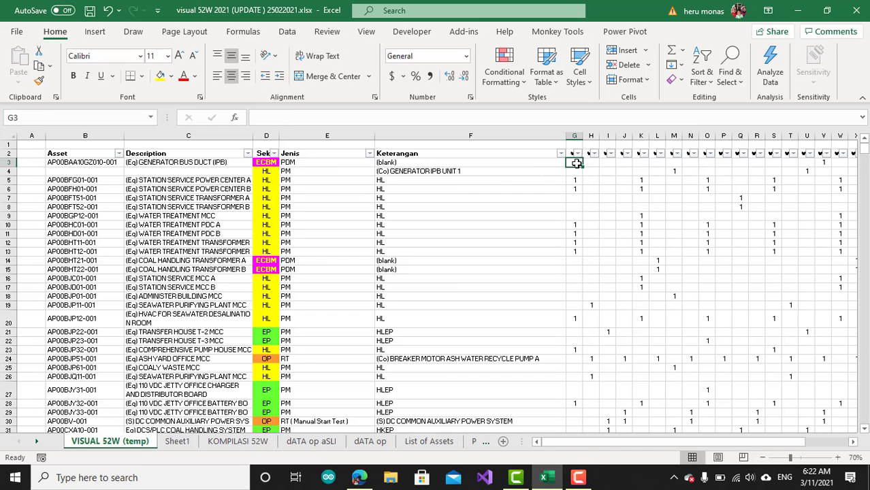
pyautogui.moveTo(575, 163); pyautogui.dragTo(770, 197)
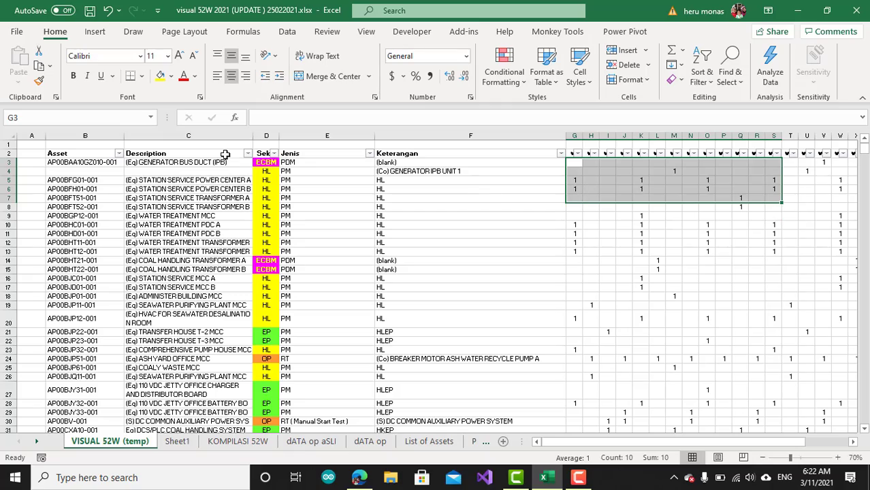
# Step: Enter the test formula =AND(D3="ECBM",G3>=0) in cell A3
pyautogui.click(34, 165)
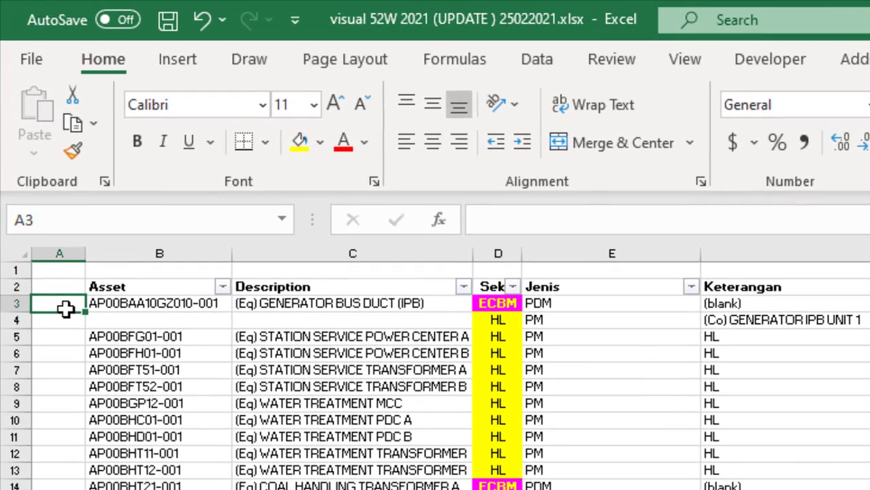
pyautogui.write('=a')
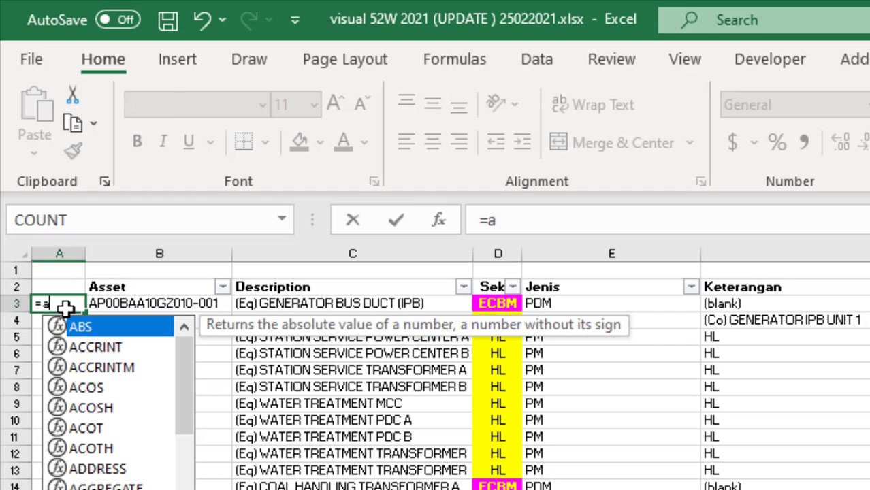
pyautogui.write('nd')
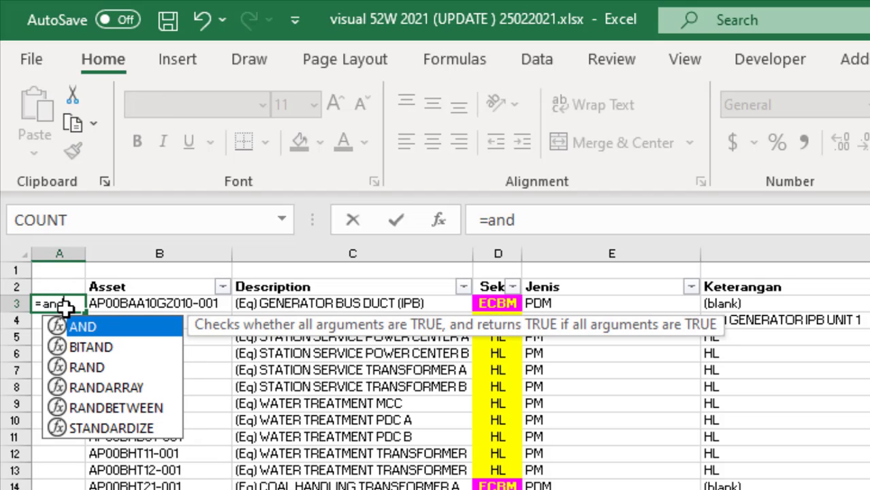
pyautogui.write('(')
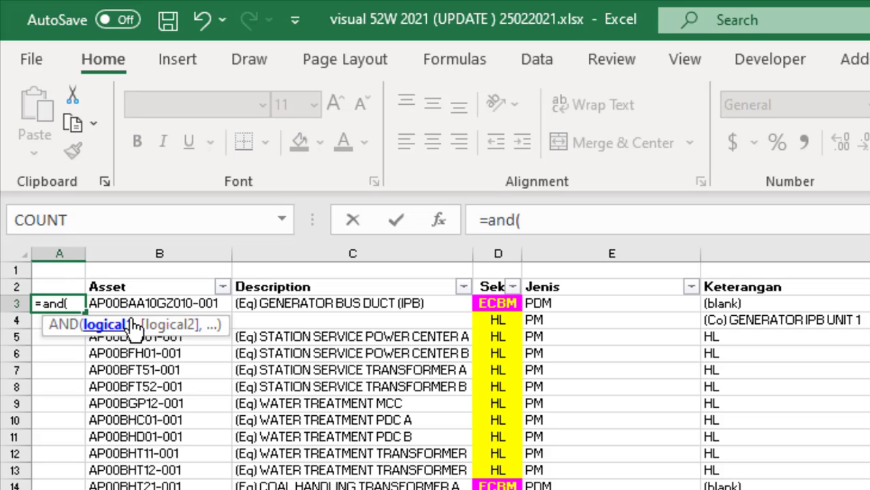
pyautogui.click(536, 216)
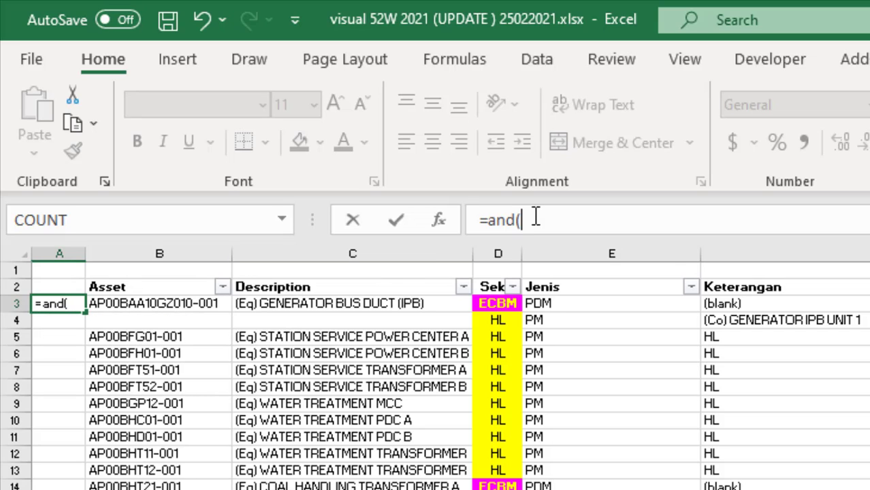
pyautogui.click(509, 304)
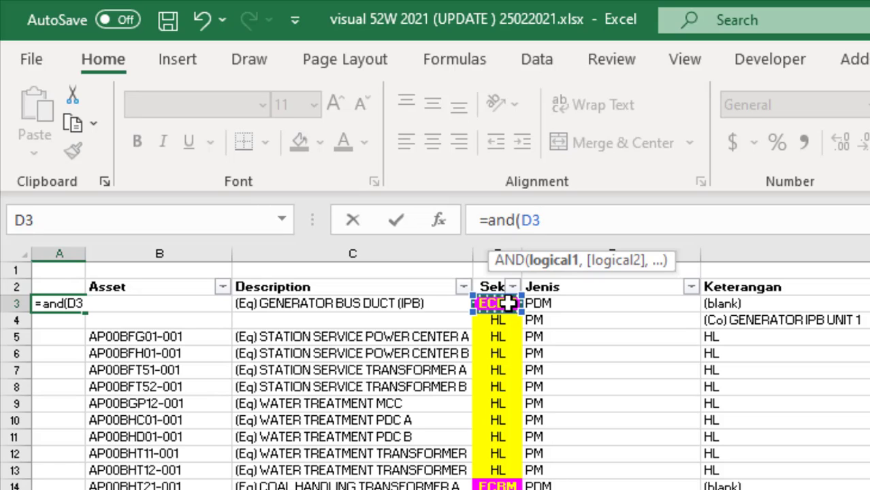
pyautogui.write('=')
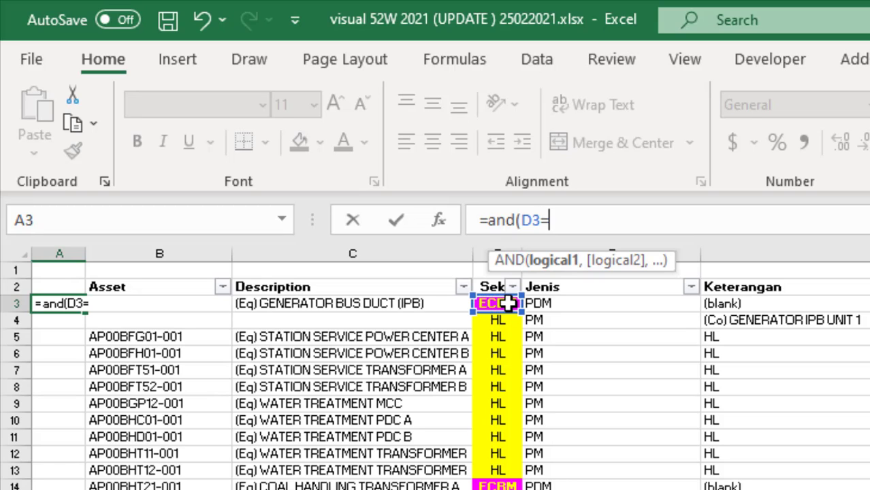
pyautogui.write('"EC')
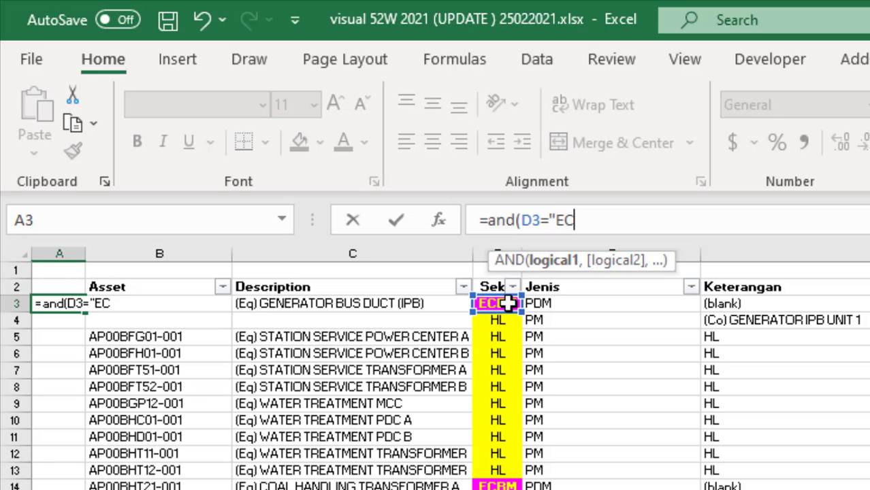
pyautogui.write('BM"')
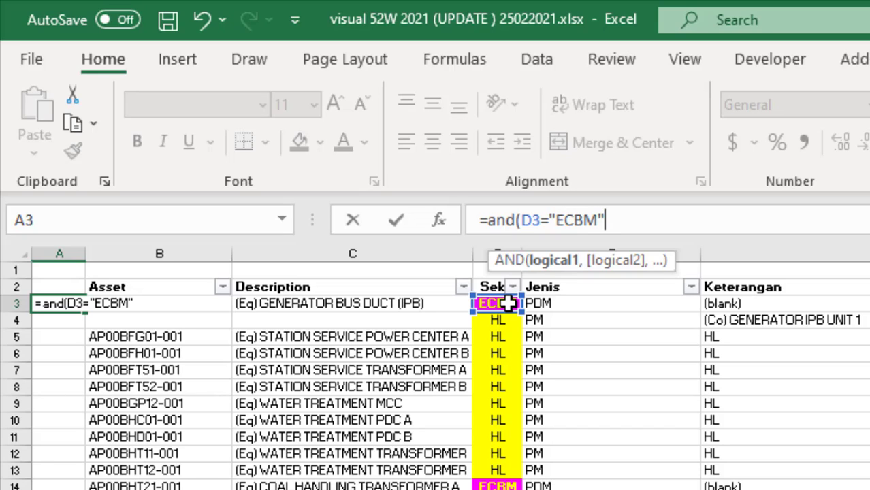
pyautogui.write(',')
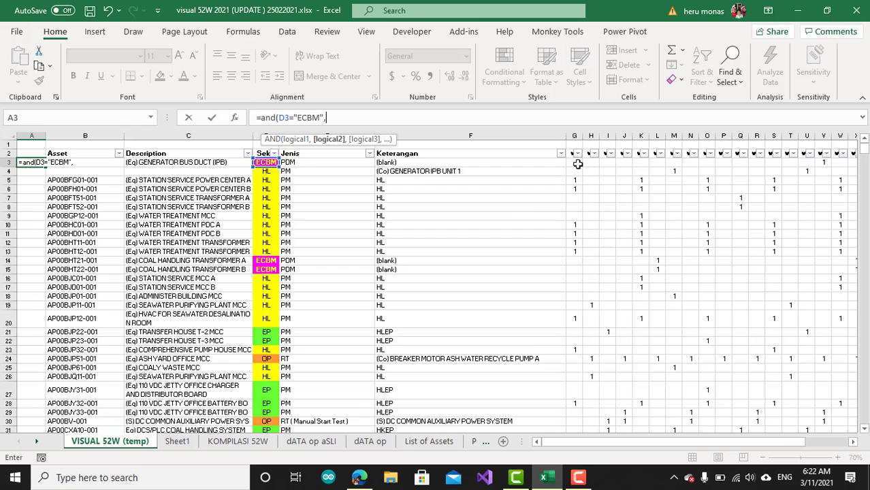
pyautogui.click(577, 164)
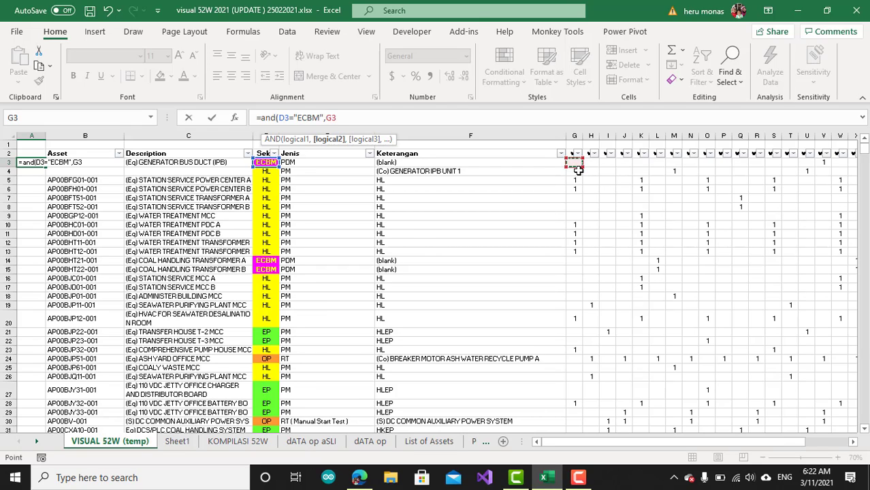
pyautogui.write('>=0)')
pyautogui.press('Return')
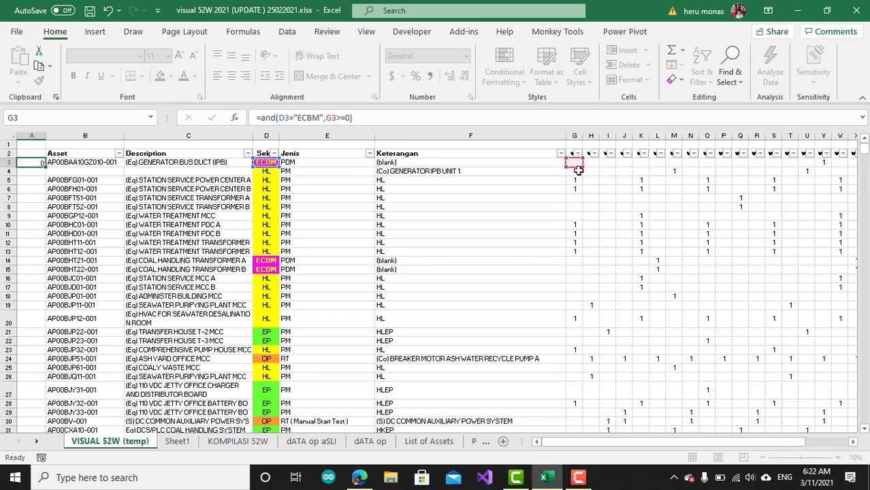
pyautogui.click(271, 163)
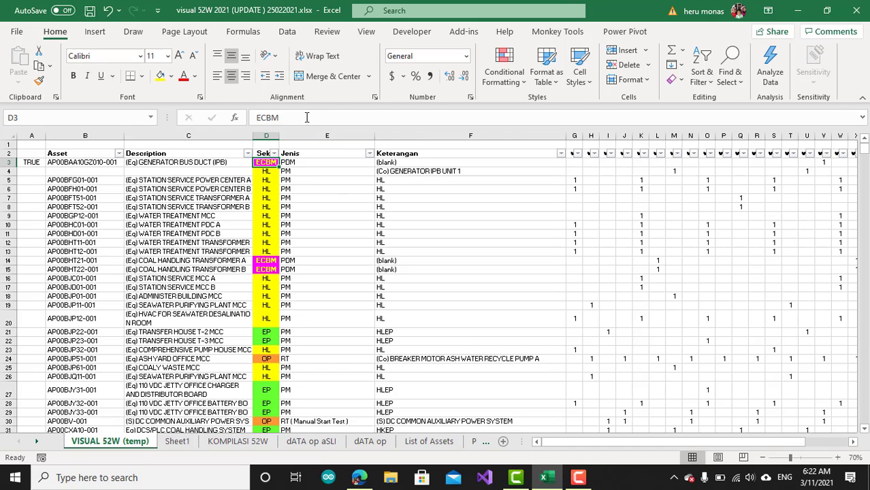
# Step: Change the test formula in A3 to =AND(D3="ECBM",G3>=1)
pyautogui.click(34, 163)
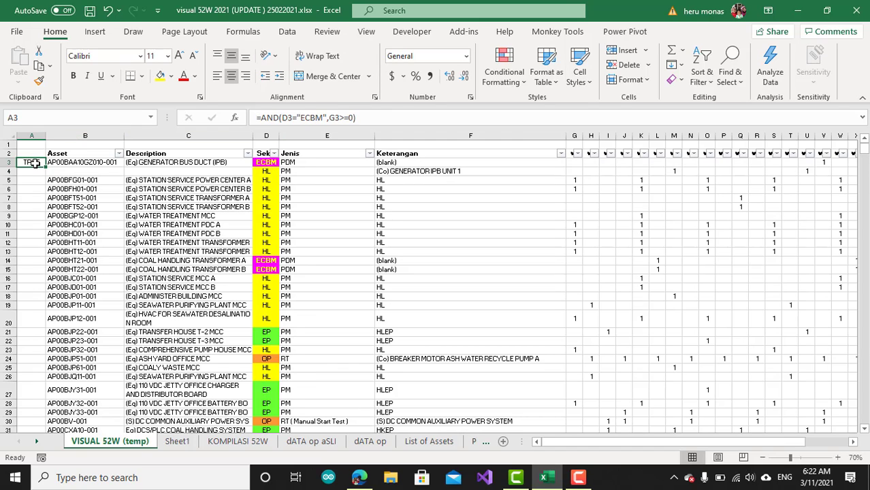
pyautogui.click(352, 117)
pyautogui.press('BackSpace')
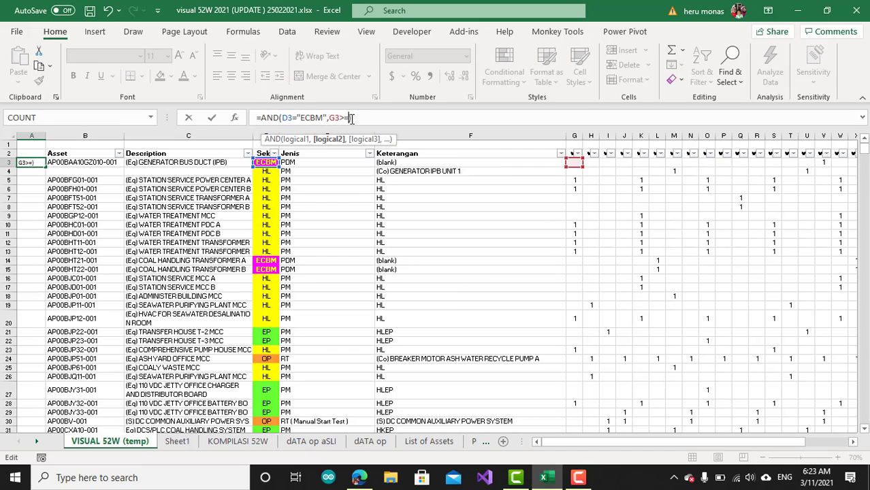
pyautogui.write('1')
pyautogui.press('Return')
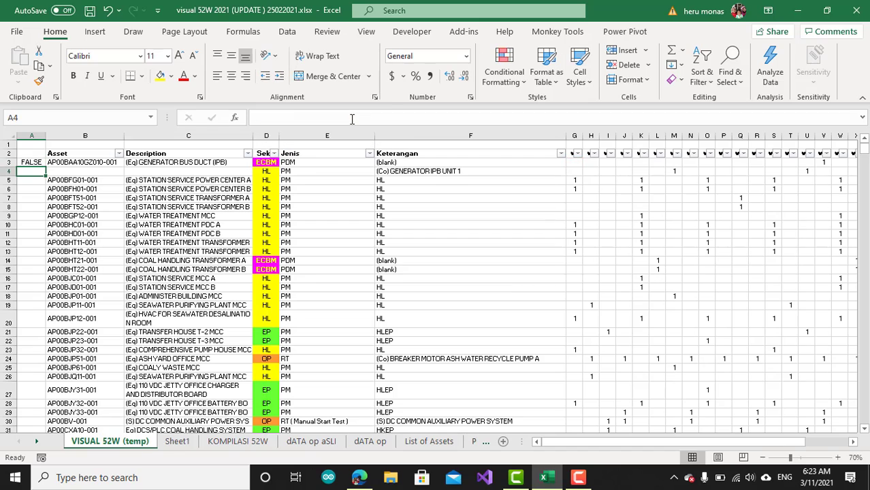
# Step: Check the A3 test formula against the section code in D3 and the weekly values in G3 and V3
pyautogui.click(33, 164)
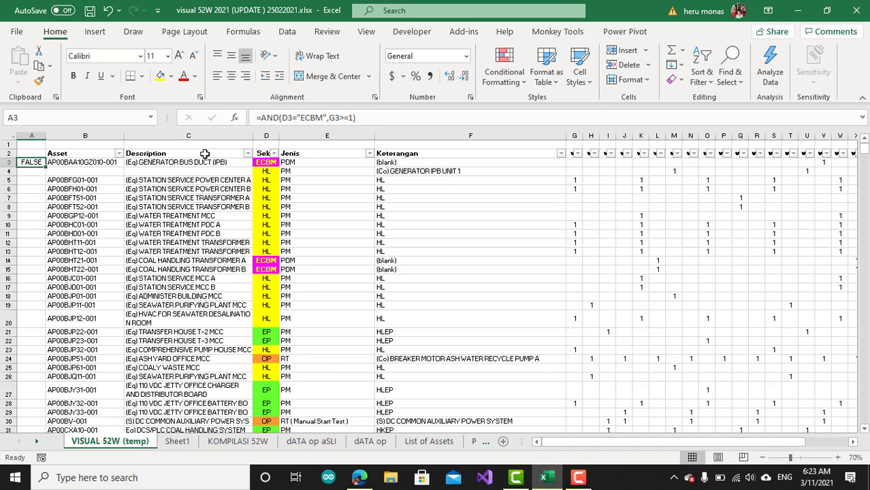
pyautogui.click(267, 162)
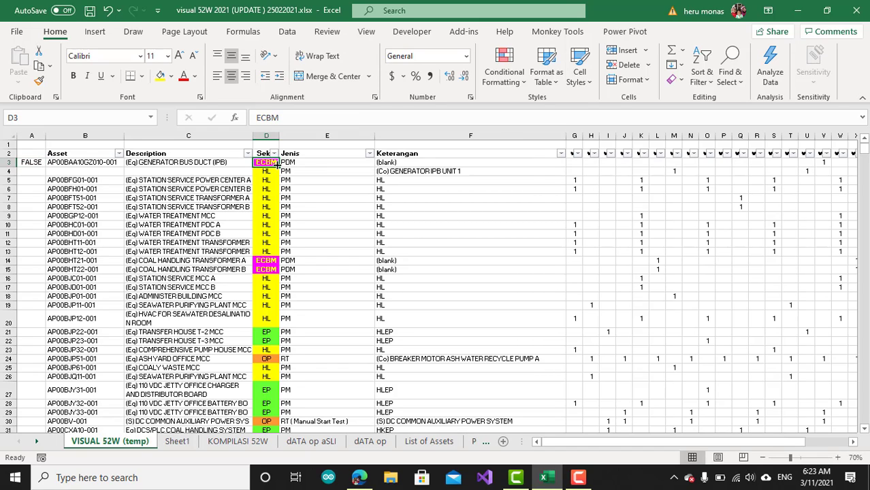
pyautogui.click(574, 163)
pyautogui.click(28, 162)
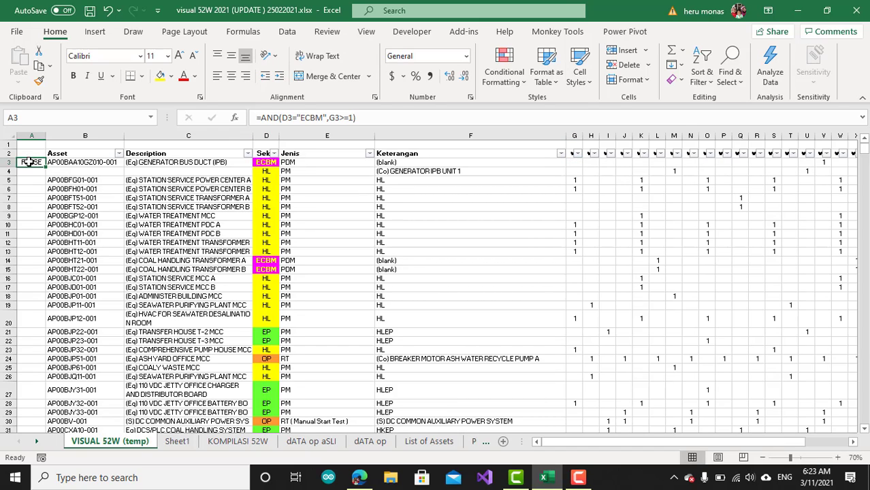
pyautogui.click(575, 162)
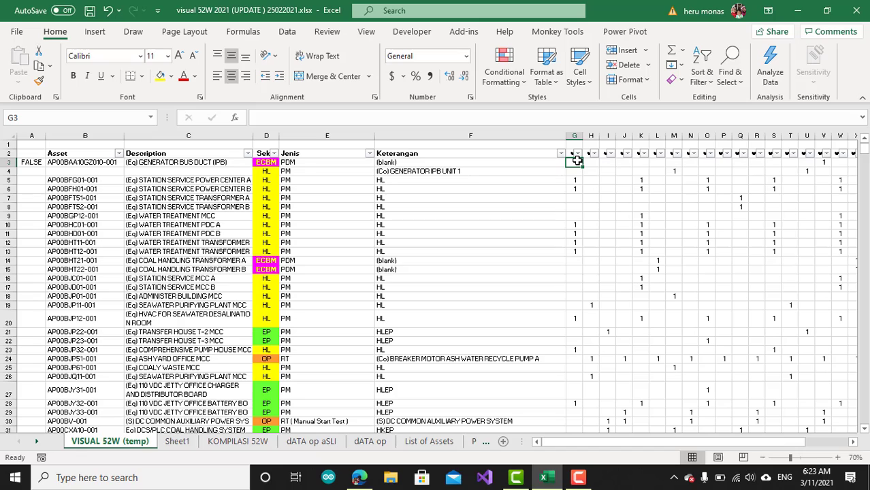
pyautogui.click(34, 162)
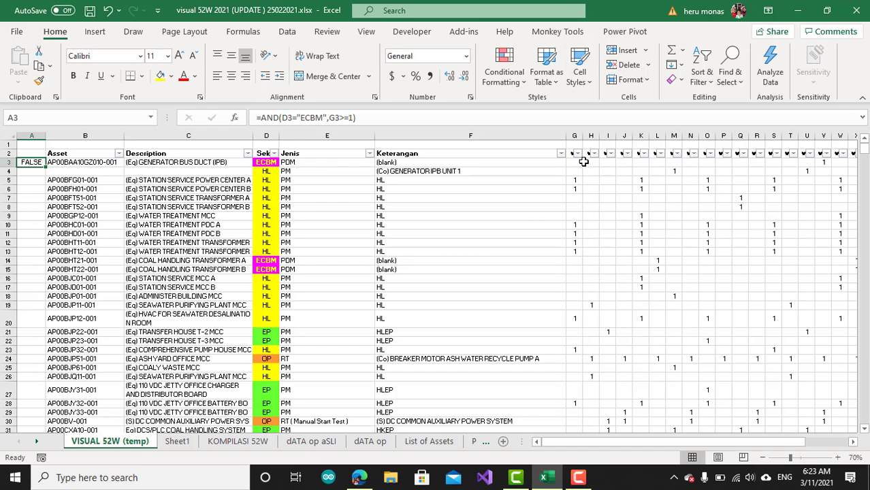
pyautogui.click(825, 163)
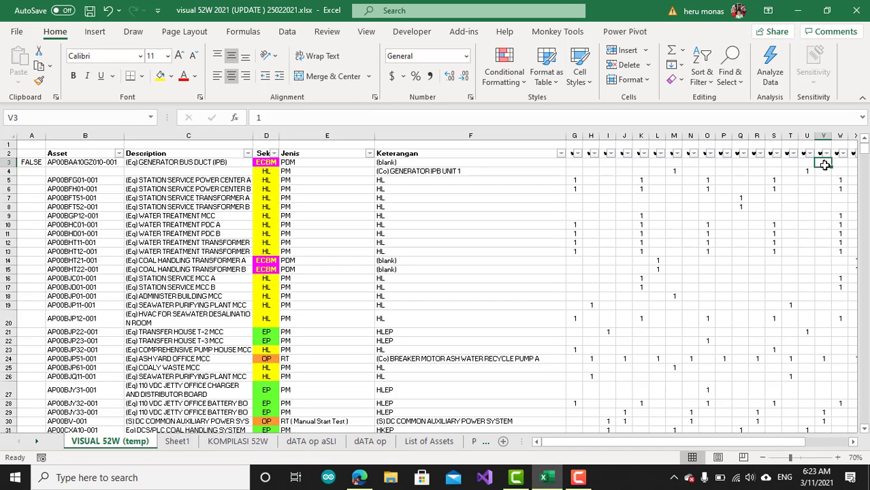
# Step: Point the A3 test formula at week cell V3 so it reads =AND(D3="ECBM",V3>=1)
pyautogui.click(34, 162)
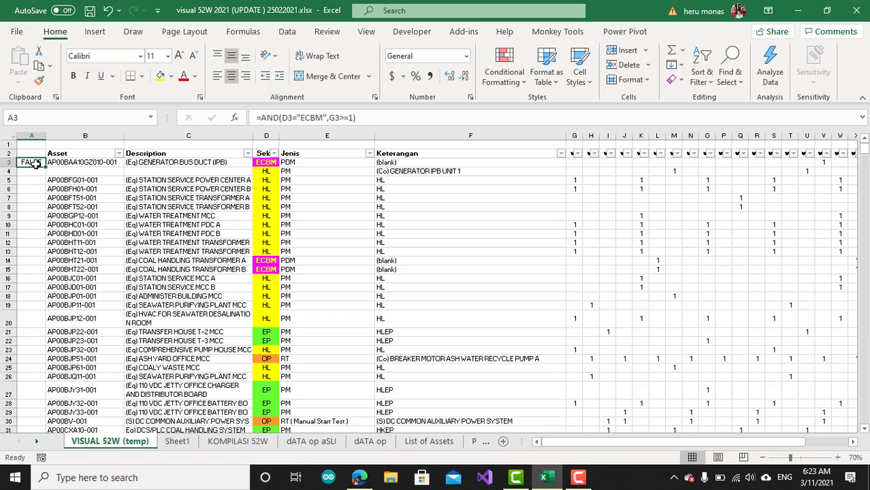
pyautogui.click(336, 119)
pyautogui.press('BackSpace')
pyautogui.write('V')
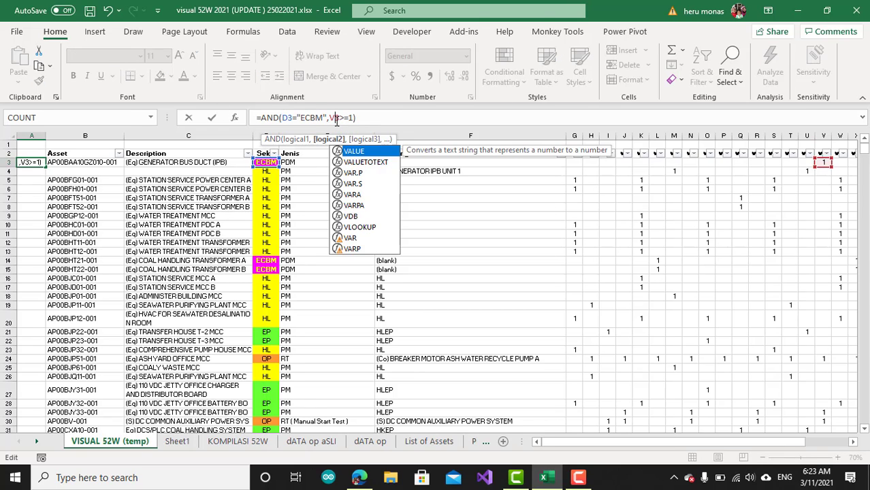
pyautogui.press('Return')
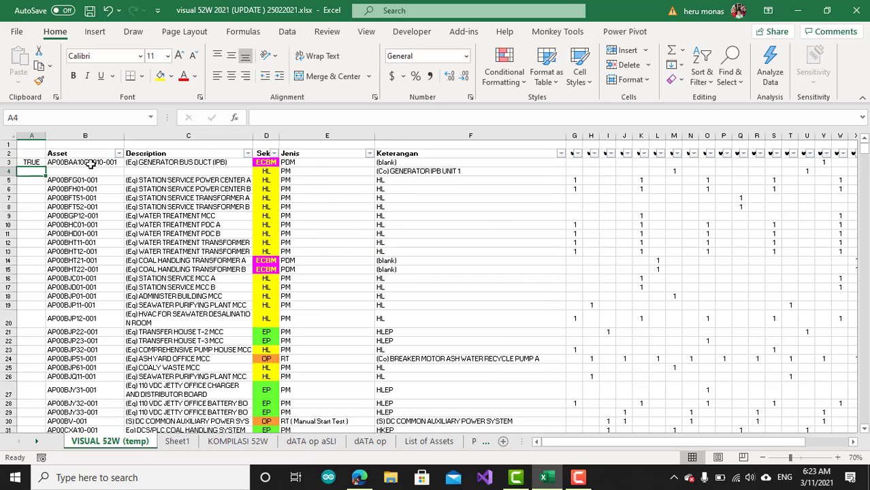
# Step: Compare the A3 test formula with the value in V3 and clear the formula from A3
pyautogui.click(30, 162)
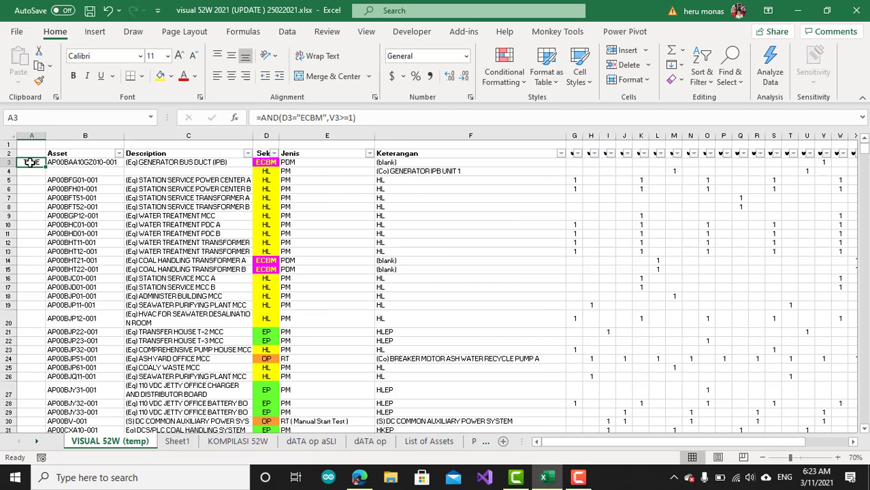
pyautogui.click(824, 162)
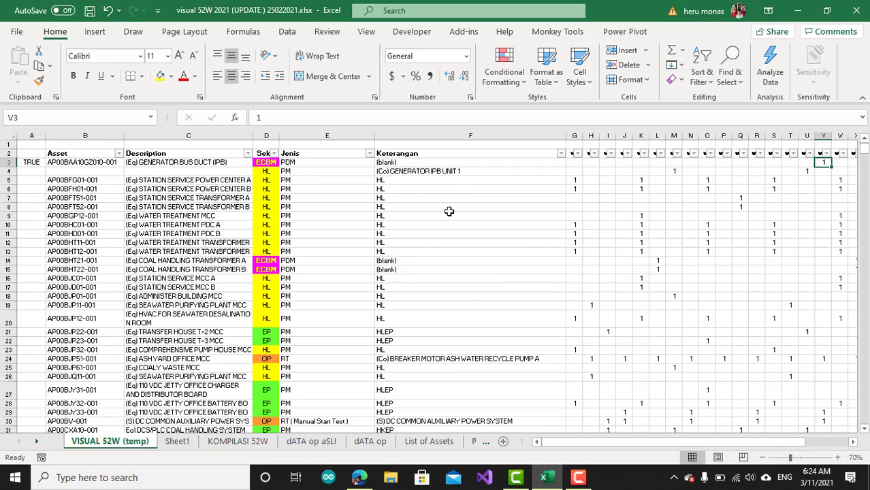
pyautogui.click(39, 162)
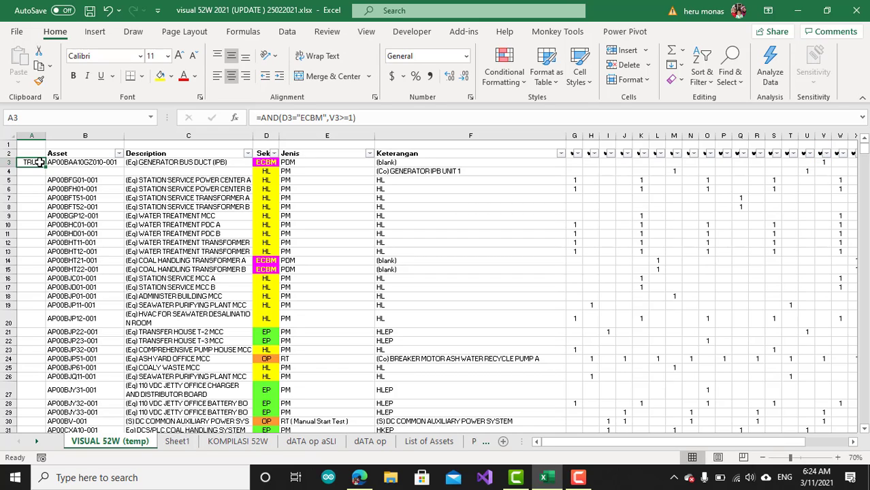
pyautogui.press('Delete')
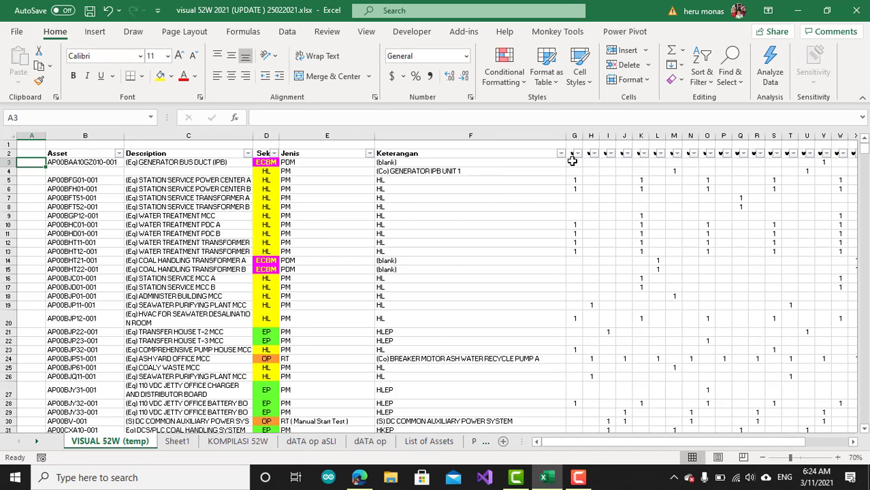
pyautogui.moveTo(603, 162); pyautogui.dragTo(792, 286)
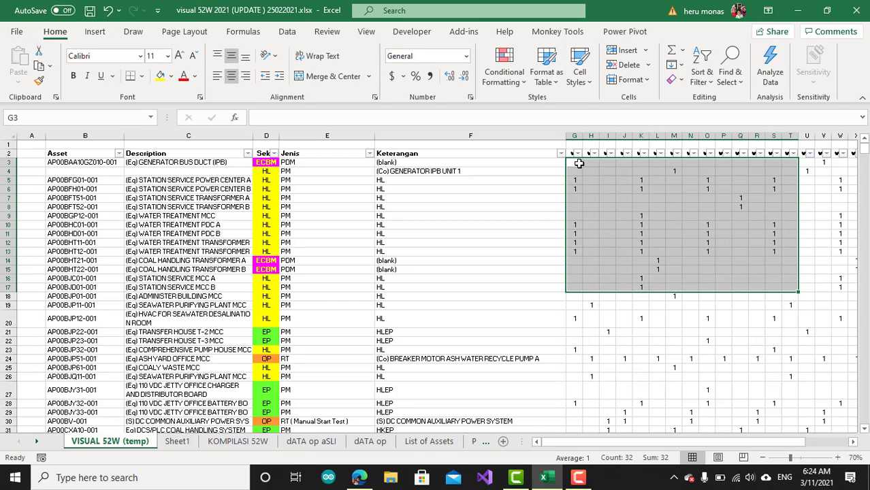
pyautogui.moveTo(579, 163); pyautogui.dragTo(795, 307)
pyautogui.moveTo(865, 161); pyautogui.dragTo(864, 144)
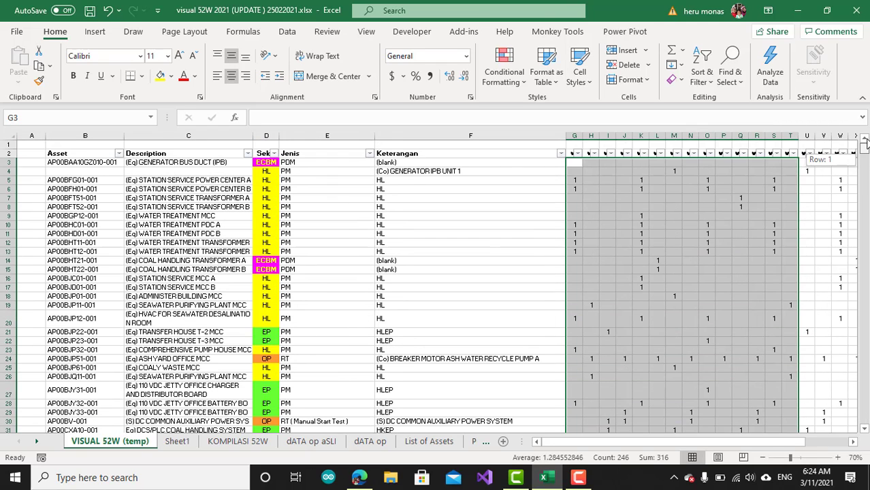
pyautogui.click(275, 164)
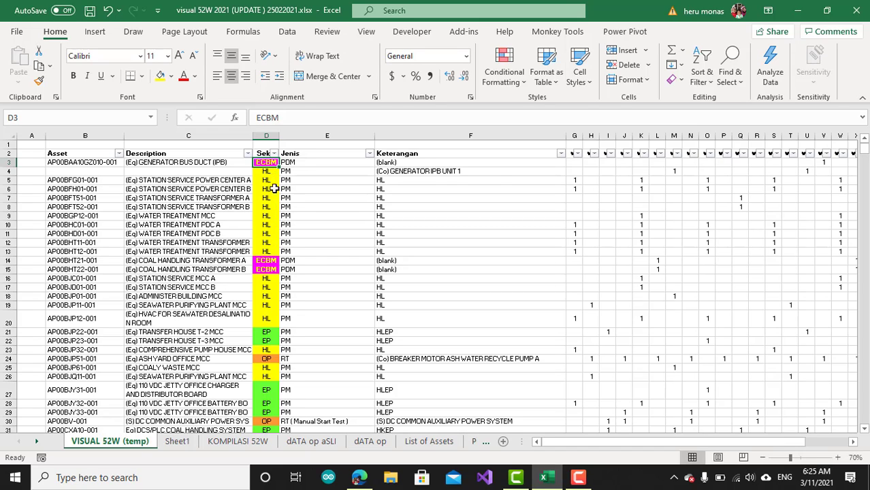
# Step: Select the row 3 cells across all 52 week columns, from G3 to BF3
pyautogui.click(577, 163)
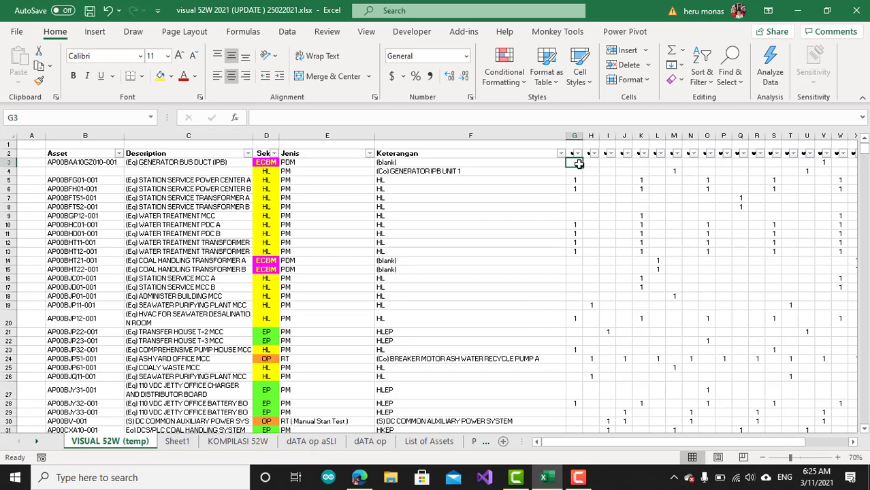
pyautogui.hotkey('shift', 'Right')
pyautogui.hotkey('shift', 'Right')
pyautogui.hotkey('shift', 'Right')
pyautogui.hotkey('shift', 'Right')
pyautogui.hotkey('shift', 'Right')
pyautogui.hotkey('shift', 'Right')
pyautogui.hotkey('shift', 'Right')
pyautogui.hotkey('shift', 'Right')
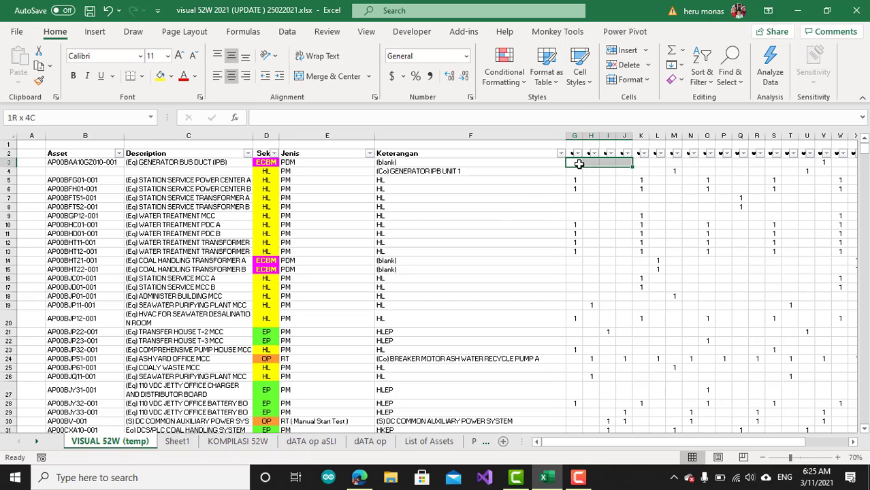
pyautogui.hotkey('shift', 'Right')
pyautogui.hotkey('shift', 'Right')
pyautogui.hotkey('shift', 'Right')
pyautogui.hotkey('shift', 'Right')
pyautogui.hotkey('shift', 'Right')
pyautogui.hotkey('shift', 'Right')
pyautogui.hotkey('shift', 'Right')
pyautogui.hotkey('shift', 'Right')
pyautogui.hotkey('shift', 'Right')
pyautogui.hotkey('shift', 'Right')
pyautogui.hotkey('shift', 'Right')
pyautogui.hotkey('shift', 'Right')
pyautogui.hotkey('shift', 'Right')
pyautogui.hotkey('shift', 'Right')
pyautogui.hotkey('shift', 'Right')
pyautogui.hotkey('shift', 'Right')
pyautogui.hotkey('shift', 'Right')
pyautogui.hotkey('shift', 'Right')
pyautogui.hotkey('shift', 'Right')
pyautogui.hotkey('shift', 'Right')
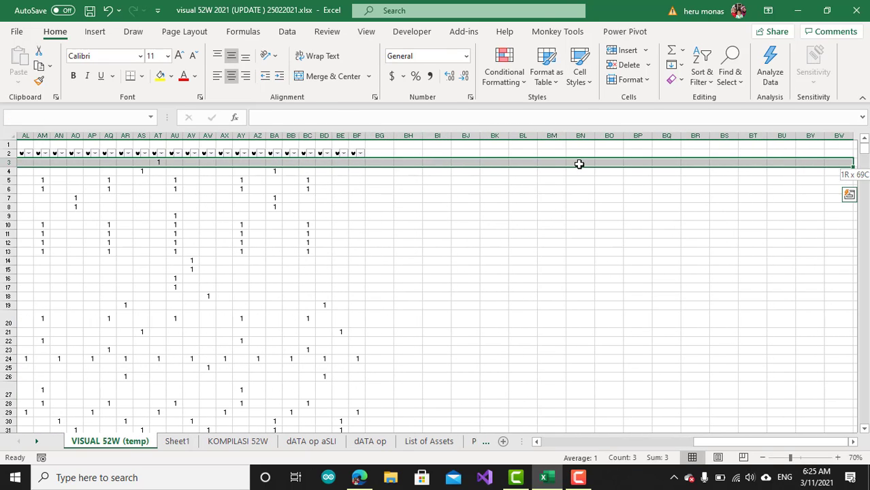
pyautogui.hotkey('shift', 'Left')
pyautogui.hotkey('shift', 'Left')
pyautogui.hotkey('shift', 'Left')
pyautogui.hotkey('shift', 'Left')
pyautogui.hotkey('shift', 'Left')
pyautogui.hotkey('shift', 'Left')
pyautogui.hotkey('shift', 'Left')
pyautogui.hotkey('shift', 'Left')
pyautogui.hotkey('shift', 'Left')
pyautogui.hotkey('shift', 'Left')
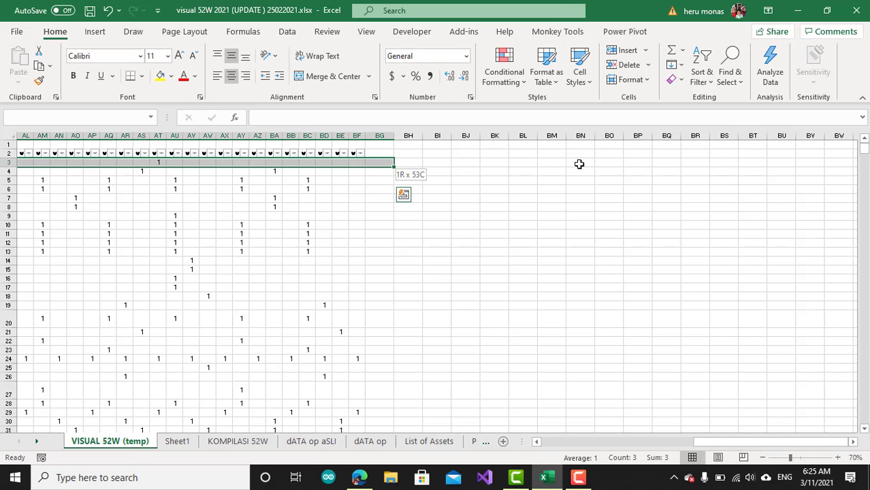
pyautogui.hotkey('shift', 'Left')
pyautogui.hotkey('shift', 'Left')
pyautogui.hotkey('shift', 'Right')
# Step: Extend the week-cell selection from row 3 down the schedule through row 193, covering columns G to BF
pyautogui.hotkey('shift', 'Down')
pyautogui.hotkey('shift', 'Down')
pyautogui.hotkey('shift', 'Down')
pyautogui.hotkey('shift', 'Down')
pyautogui.hotkey('shift', 'Down')
pyautogui.hotkey('shift', 'Down')
pyautogui.hotkey('shift', 'Down')
pyautogui.hotkey('shift', 'Down')
pyautogui.hotkey('shift', 'Down')
pyautogui.hotkey('shift', 'Down')
pyautogui.hotkey('shift', 'Down')
pyautogui.hotkey('shift', 'Down')
pyautogui.hotkey('shift', 'Down')
pyautogui.hotkey('shift', 'Down')
pyautogui.hotkey('shift', 'Down')
pyautogui.hotkey('shift', 'Down')
pyautogui.hotkey('shift', 'Down')
pyautogui.hotkey('shift', 'Down')
pyautogui.hotkey('shift', 'Down')
pyautogui.hotkey('shift', 'Down')
pyautogui.hotkey('shift', 'Down')
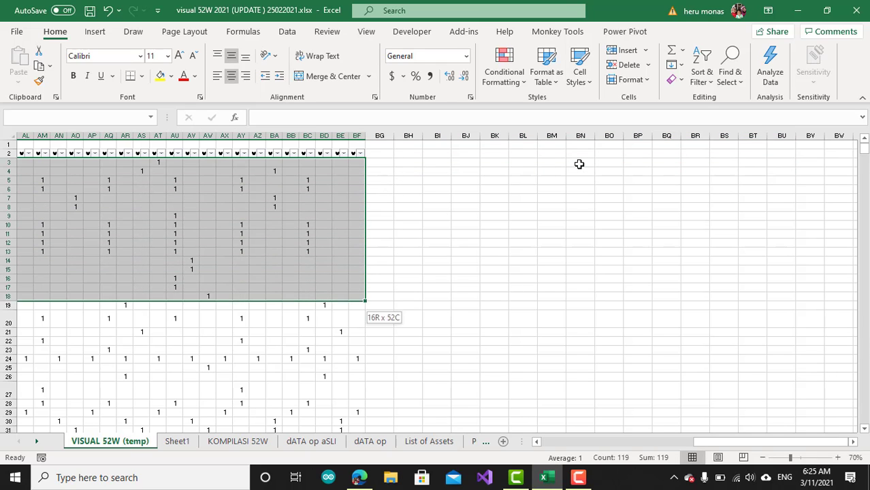
pyautogui.hotkey('shift', 'Down')
pyautogui.hotkey('shift', 'Down')
pyautogui.hotkey('shift', 'Down')
pyautogui.hotkey('shift', 'Down')
pyautogui.hotkey('shift', 'Down')
pyautogui.hotkey('shift', 'Down')
pyautogui.hotkey('shift', 'Down')
pyautogui.hotkey('shift', 'Down')
pyautogui.hotkey('shift', 'Down')
pyautogui.hotkey('shift', 'Down')
pyautogui.hotkey('shift', 'Down')
pyautogui.hotkey('shift', 'Down')
pyautogui.hotkey('shift', 'Down')
pyautogui.hotkey('shift', 'Down')
pyautogui.hotkey('shift', 'Down')
pyautogui.hotkey('shift', 'Down')
pyautogui.hotkey('shift', 'Down')
pyautogui.hotkey('shift', 'Down')
pyautogui.hotkey('shift', 'Down')
pyautogui.hotkey('shift', 'Down')
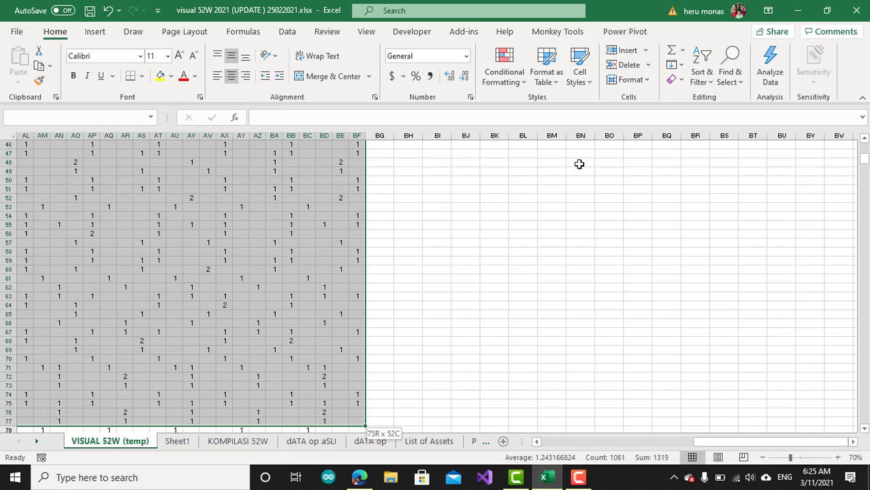
pyautogui.hotkey('shift', 'Down')
pyautogui.hotkey('shift', 'Down')
pyautogui.hotkey('shift', 'Down')
pyautogui.hotkey('shift', 'Down')
pyautogui.hotkey('shift', 'Down')
pyautogui.hotkey('shift', 'Down')
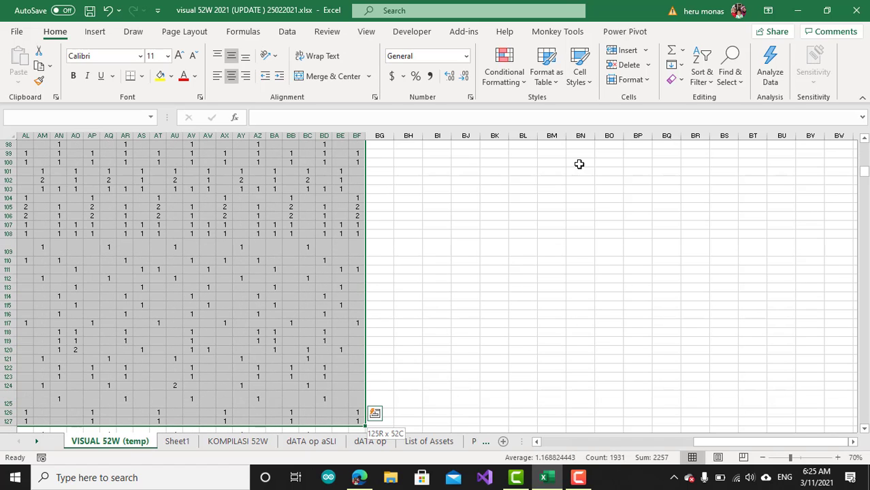
pyautogui.hotkey('shift', 'Down')
pyautogui.hotkey('shift', 'Down')
pyautogui.hotkey('shift', 'Down')
pyautogui.hotkey('shift', 'Down')
pyautogui.hotkey('shift', 'Down')
pyautogui.hotkey('shift', 'Down')
pyautogui.hotkey('shift', 'Down')
pyautogui.hotkey('shift', 'Down')
pyautogui.hotkey('shift', 'Down')
pyautogui.hotkey('shift', 'Down')
pyautogui.hotkey('shift', 'Down')
pyautogui.hotkey('shift', 'Down')
pyautogui.hotkey('shift', 'Down')
pyautogui.hotkey('shift', 'Down')
pyautogui.hotkey('shift', 'Down')
pyautogui.hotkey('shift', 'Down')
pyautogui.hotkey('shift', 'Down')
pyautogui.hotkey('shift', 'Down')
pyautogui.hotkey('shift', 'Down')
pyautogui.hotkey('shift', 'Down')
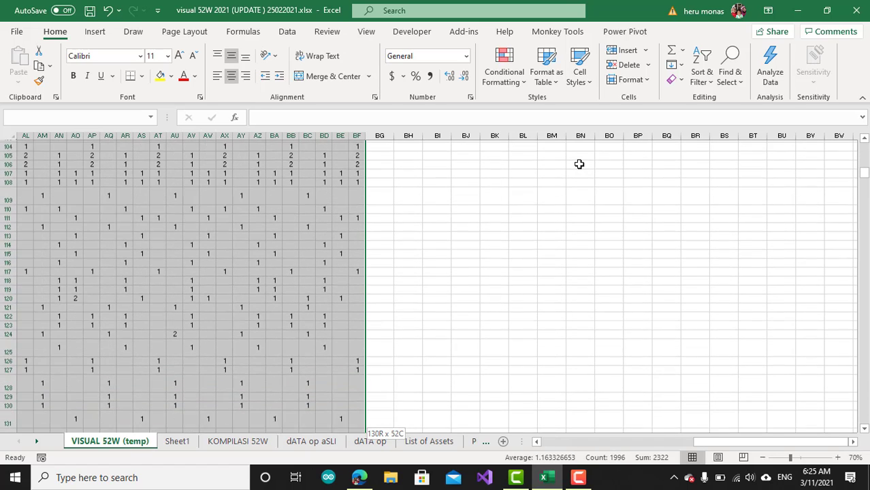
pyautogui.hotkey('shift', 'Down')
pyautogui.hotkey('shift', 'Down')
pyautogui.hotkey('shift', 'Down')
pyautogui.hotkey('shift', 'Down')
pyautogui.hotkey('shift', 'Down')
pyautogui.hotkey('shift', 'Down')
pyautogui.hotkey('shift', 'Down')
pyautogui.hotkey('shift', 'Down')
pyautogui.hotkey('shift', 'Down')
pyautogui.hotkey('shift', 'Down')
pyautogui.hotkey('shift', 'Down')
pyautogui.hotkey('shift', 'Down')
pyautogui.hotkey('shift', 'Down')
pyautogui.hotkey('shift', 'Down')
pyautogui.hotkey('shift', 'Down')
pyautogui.hotkey('shift', 'Down')
pyautogui.hotkey('shift', 'Down')
pyautogui.hotkey('shift', 'Down')
pyautogui.hotkey('shift', 'Down')
pyautogui.hotkey('shift', 'Down')
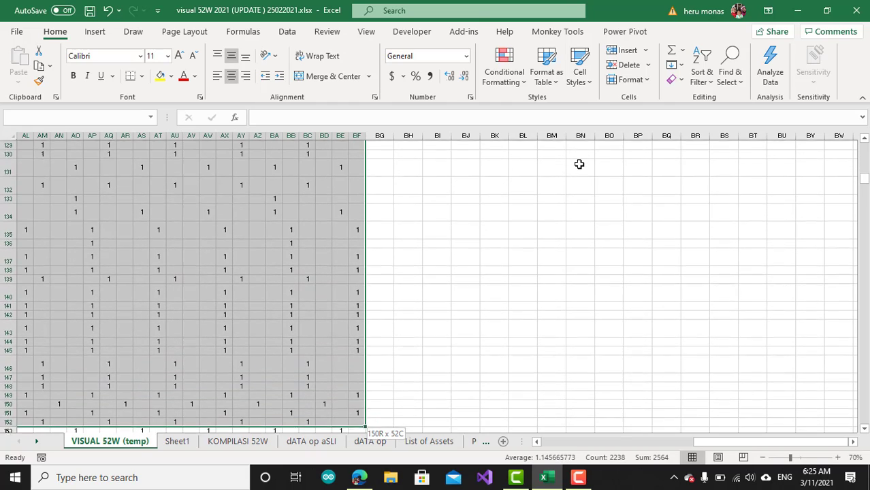
pyautogui.hotkey('shift', 'Down')
pyautogui.hotkey('shift', 'Down')
pyautogui.hotkey('shift', 'Down')
pyautogui.hotkey('shift', 'Down')
pyautogui.hotkey('shift', 'Down')
pyautogui.hotkey('shift', 'Down')
pyautogui.hotkey('shift', 'Down')
pyautogui.hotkey('shift', 'Down')
pyautogui.hotkey('shift', 'Down')
pyautogui.hotkey('shift', 'Down')
pyautogui.hotkey('shift', 'Down')
pyautogui.hotkey('shift', 'Down')
pyautogui.hotkey('shift', 'Down')
pyautogui.hotkey('shift', 'Down')
pyautogui.hotkey('shift', 'Down')
pyautogui.hotkey('shift', 'Down')
pyautogui.hotkey('shift', 'Down')
pyautogui.hotkey('shift', 'Down')
pyautogui.hotkey('shift', 'Down')
pyautogui.hotkey('shift', 'Down')
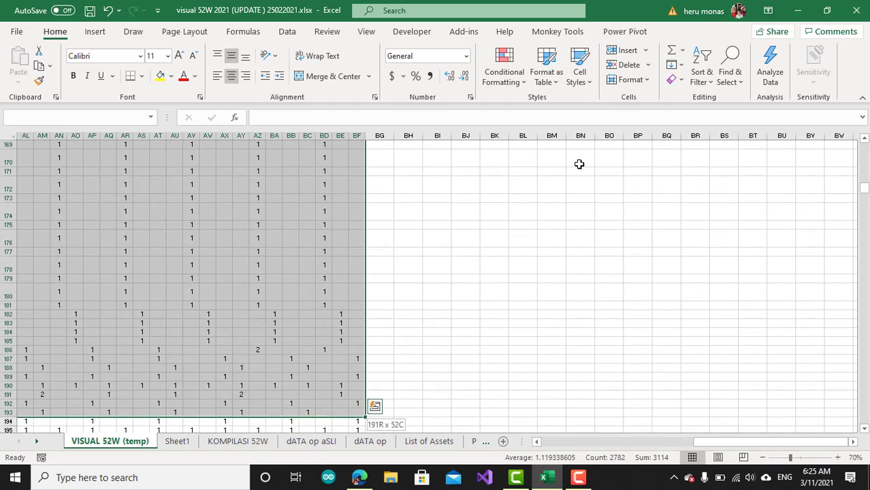
# Step: Extend the week-cell selection down through the last data row, 1181, covering columns G to BF
pyautogui.hotkey('shift', 'Down')
pyautogui.hotkey('shift', 'Down')
pyautogui.hotkey('shift', 'Down')
pyautogui.hotkey('shift', 'Down')
pyautogui.hotkey('shift', 'Down')
pyautogui.hotkey('shift', 'Down')
pyautogui.hotkey('shift', 'Down')
pyautogui.hotkey('shift', 'Down')
pyautogui.hotkey('shift', 'Down')
pyautogui.hotkey('shift', 'Down')
pyautogui.hotkey('shift', 'Down')
pyautogui.hotkey('shift', 'Down')
pyautogui.hotkey('shift', 'Down')
pyautogui.hotkey('shift', 'Down')
pyautogui.hotkey('shift', 'Down')
pyautogui.hotkey('shift', 'Down')
pyautogui.hotkey('shift', 'Down')
pyautogui.hotkey('shift', 'Down')
pyautogui.hotkey('shift', 'Down')
pyautogui.hotkey('shift', 'Down')
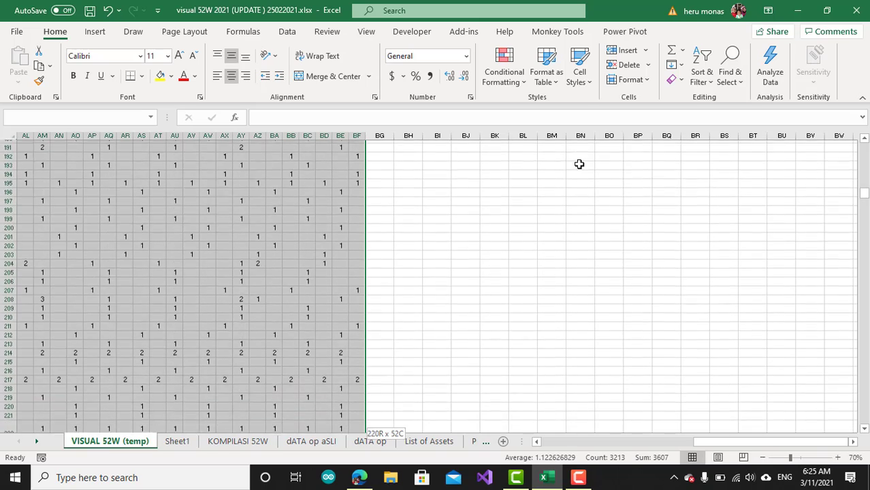
pyautogui.hotkey('shift', 'Down')
pyautogui.hotkey('shift', 'Down')
pyautogui.hotkey('shift', 'Down')
pyautogui.hotkey('shift', 'Down')
pyautogui.hotkey('shift', 'Down')
pyautogui.hotkey('shift', 'Down')
pyautogui.hotkey('shift', 'Down')
pyautogui.hotkey('shift', 'Down')
pyautogui.hotkey('shift', 'Down')
pyautogui.hotkey('shift', 'Down')
pyautogui.hotkey('shift', 'Down')
pyautogui.hotkey('shift', 'Down')
pyautogui.hotkey('shift', 'Down')
pyautogui.hotkey('shift', 'Down')
pyautogui.hotkey('shift', 'Down')
pyautogui.hotkey('shift', 'Down')
pyautogui.hotkey('shift', 'Down')
pyautogui.hotkey('shift', 'Down')
pyautogui.hotkey('shift', 'Down')
pyautogui.hotkey('shift', 'Down')
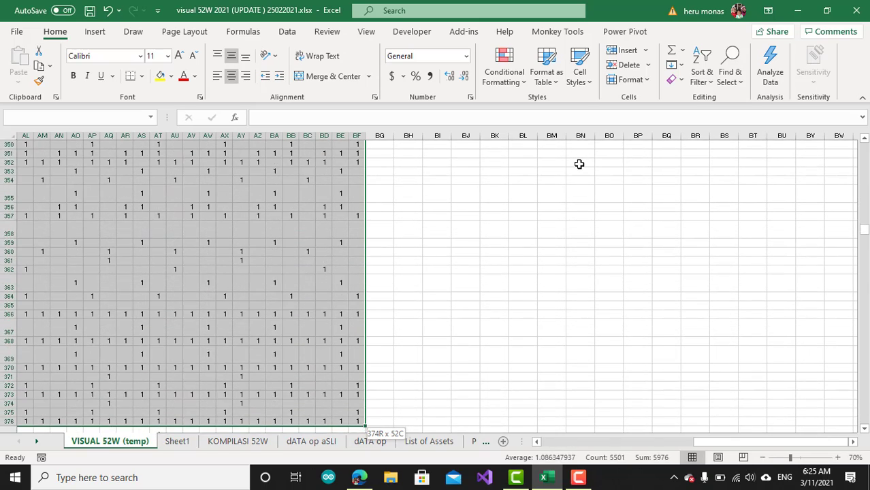
pyautogui.hotkey('shift', 'Down')
pyautogui.hotkey('shift', 'Down')
pyautogui.hotkey('shift', 'Down')
pyautogui.hotkey('shift', 'Down')
pyautogui.hotkey('shift', 'Down')
pyautogui.hotkey('shift', 'Down')
pyautogui.hotkey('shift', 'Down')
pyautogui.hotkey('shift', 'Down')
pyautogui.hotkey('shift', 'Down')
pyautogui.hotkey('shift', 'Down')
pyautogui.hotkey('shift', 'Down')
pyautogui.hotkey('shift', 'Down')
pyautogui.hotkey('shift', 'Down')
pyautogui.hotkey('shift', 'Down')
pyautogui.hotkey('shift', 'Down')
pyautogui.hotkey('shift', 'Down')
pyautogui.hotkey('shift', 'Down')
pyautogui.hotkey('shift', 'Down')
pyautogui.hotkey('shift', 'Down')
pyautogui.hotkey('shift', 'Down')
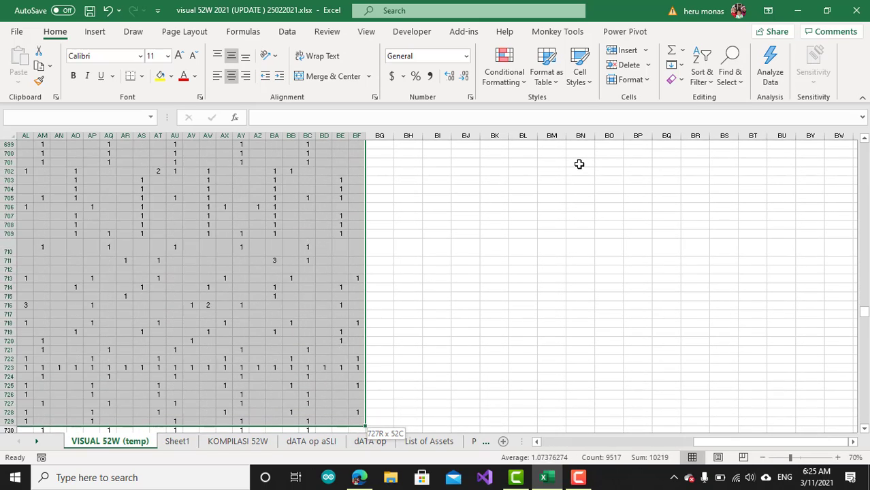
pyautogui.hotkey('shift', 'Down')
pyautogui.hotkey('shift', 'Down')
pyautogui.hotkey('shift', 'Down')
pyautogui.hotkey('shift', 'Down')
pyautogui.hotkey('shift', 'Down')
pyautogui.hotkey('shift', 'Down')
pyautogui.hotkey('shift', 'Down')
pyautogui.hotkey('shift', 'Down')
pyautogui.hotkey('shift', 'Down')
pyautogui.hotkey('shift', 'Down')
pyautogui.hotkey('shift', 'Down')
pyautogui.hotkey('shift', 'Down')
pyautogui.hotkey('shift', 'Down')
pyautogui.hotkey('shift', 'Down')
pyautogui.hotkey('shift', 'Down')
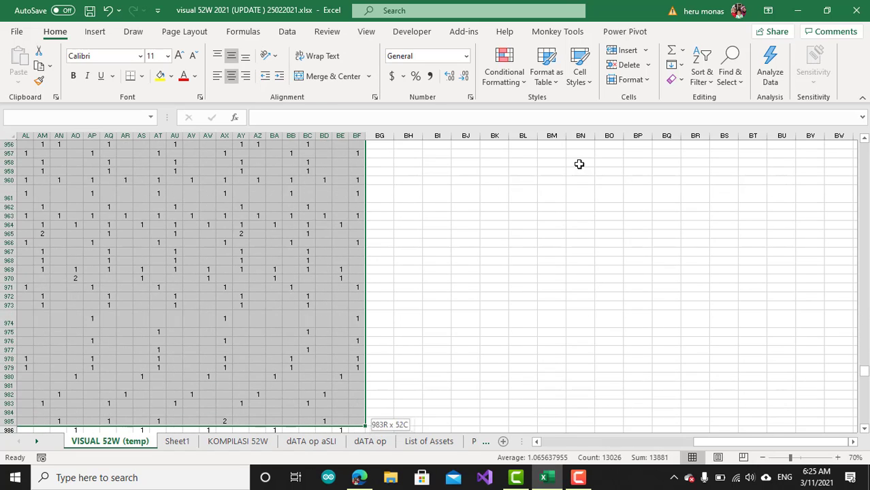
pyautogui.hotkey('ctrl', 'shift', 'Down')
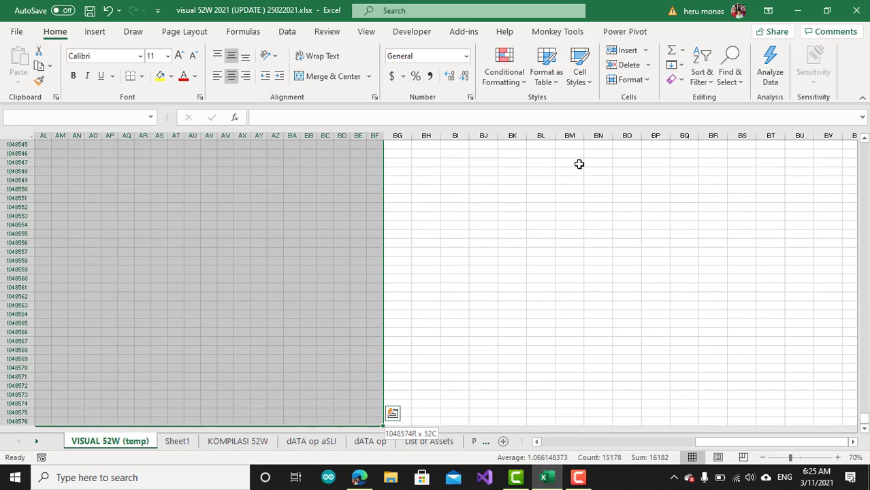
pyautogui.hotkey('ctrl', 'shift', 'Up')
pyautogui.hotkey('shift', 'Down')
pyautogui.hotkey('shift', 'Down')
pyautogui.hotkey('shift', 'Down')
pyautogui.hotkey('shift', 'Down')
pyautogui.hotkey('shift', 'Down')
pyautogui.hotkey('shift', 'Down')
pyautogui.hotkey('shift', 'Down')
pyautogui.hotkey('shift', 'Down')
pyautogui.hotkey('shift', 'Down')
pyautogui.hotkey('shift', 'Down')
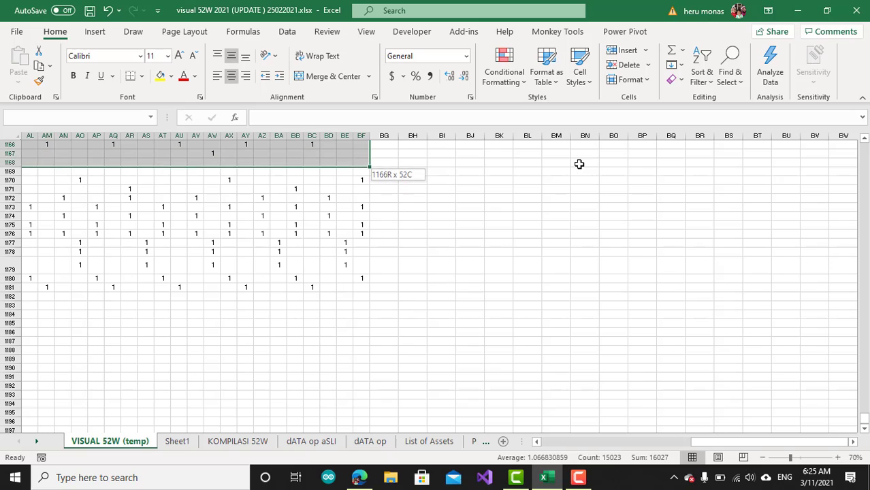
pyautogui.hotkey('shift', 'Down')
pyautogui.hotkey('shift', 'Down')
pyautogui.hotkey('shift', 'Down')
pyautogui.hotkey('shift', 'Down')
pyautogui.hotkey('shift', 'Down')
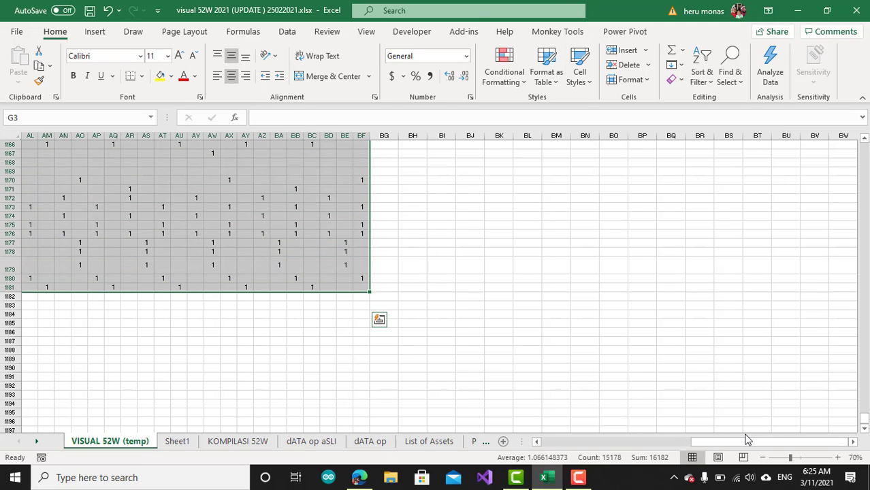
# Step: Start a new conditional formatting rule for the selected week cells that uses a formula to determine which cells to format
pyautogui.moveTo(744, 442); pyautogui.dragTo(534, 446)
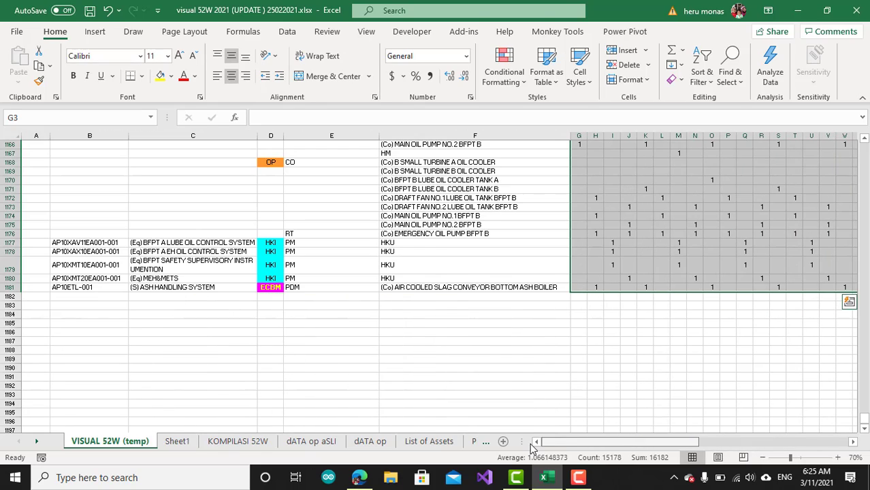
pyautogui.moveTo(865, 423); pyautogui.dragTo(862, 138)
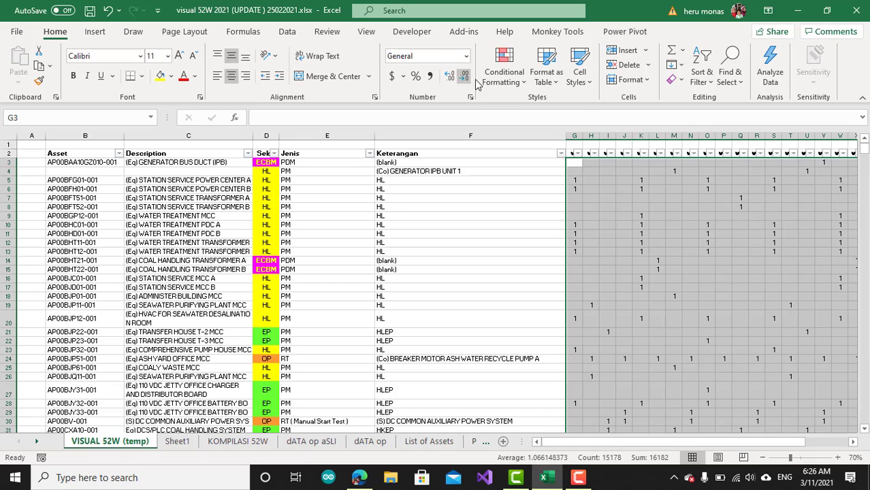
pyautogui.click(520, 82)
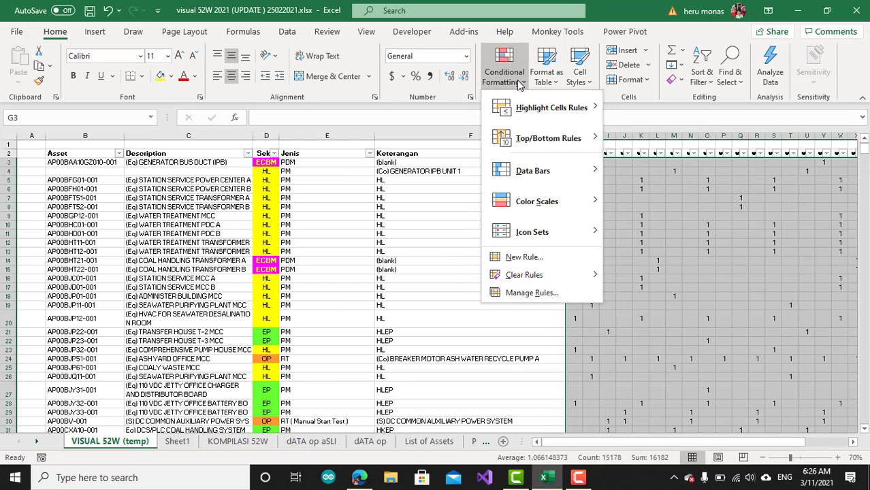
pyautogui.click(558, 258)
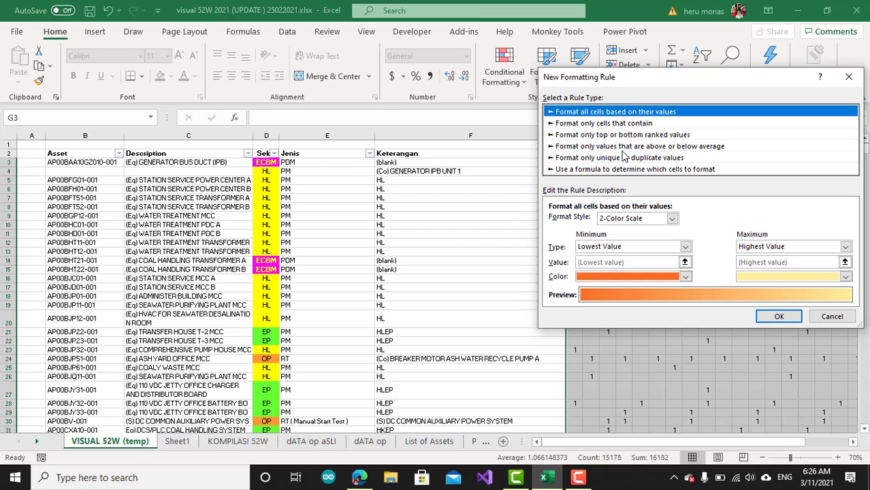
pyautogui.click(589, 170)
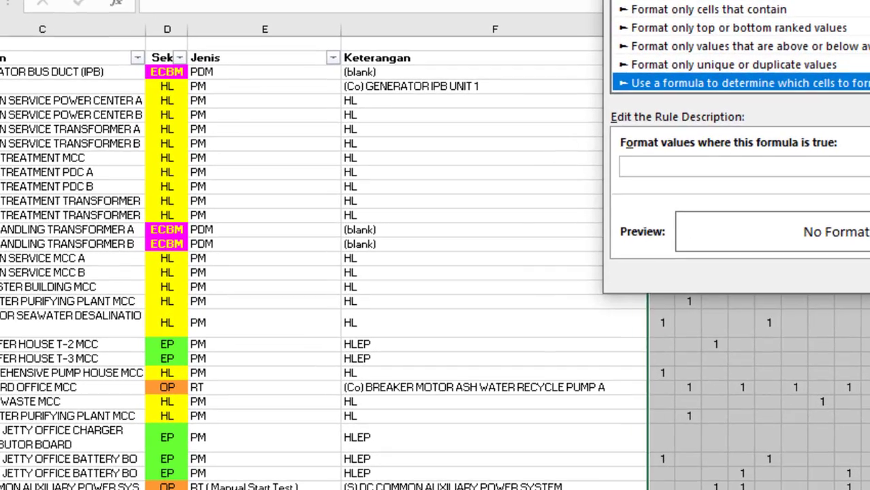
pyautogui.moveTo(655, 79); pyautogui.dragTo(569, 185)
pyautogui.moveTo(658, 117); pyautogui.dragTo(647, 126)
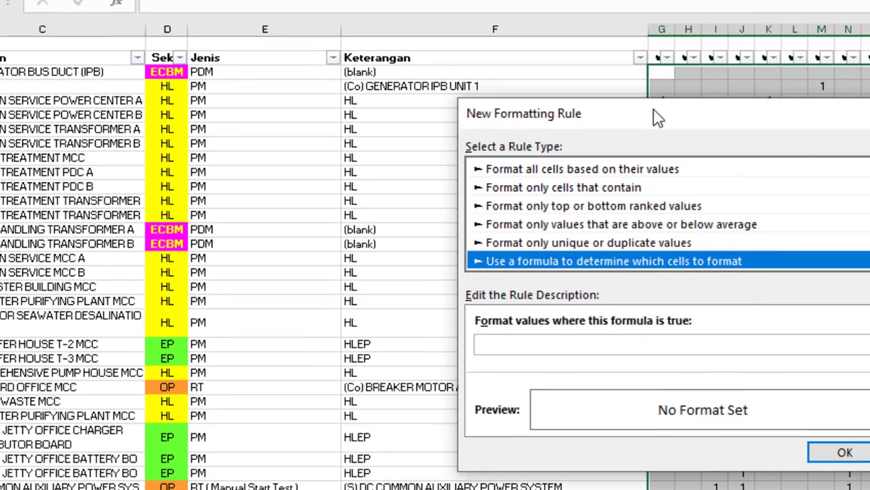
pyautogui.click(592, 345)
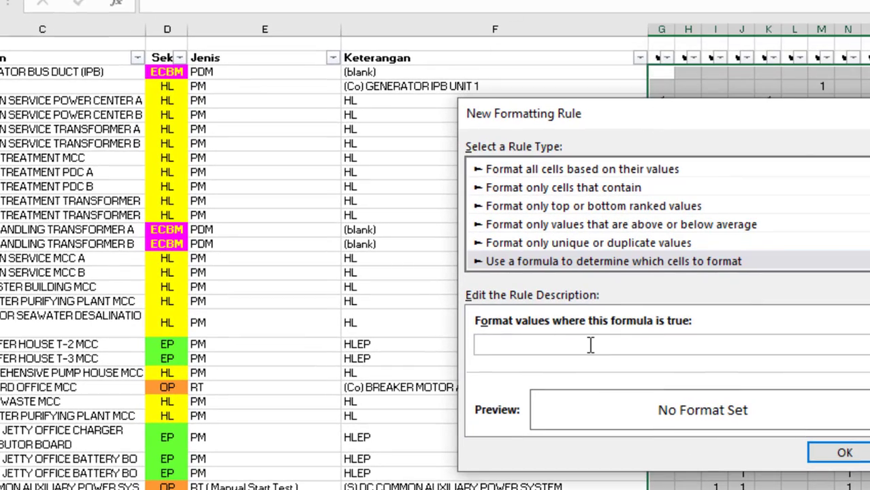
# Step: Enter the rule formula =and($D3="ECBM",G3>=1), keeping column D absolute and the row relative
pyautogui.write('=')
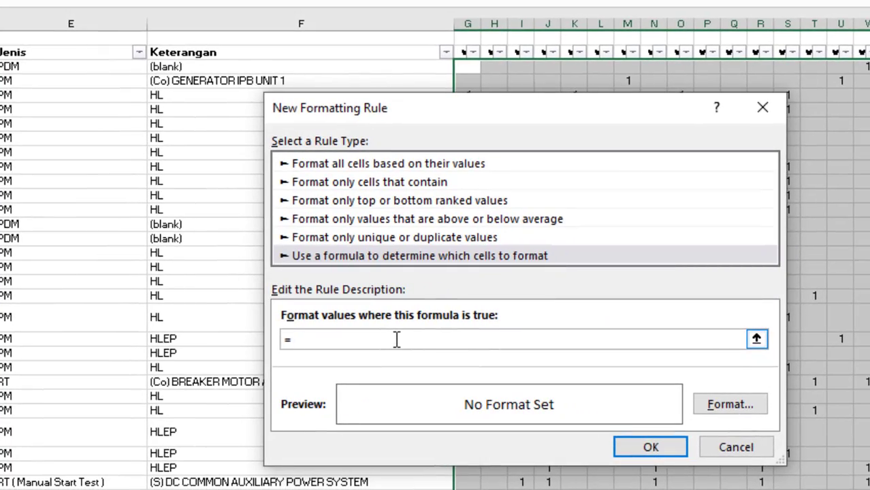
pyautogui.write('and')
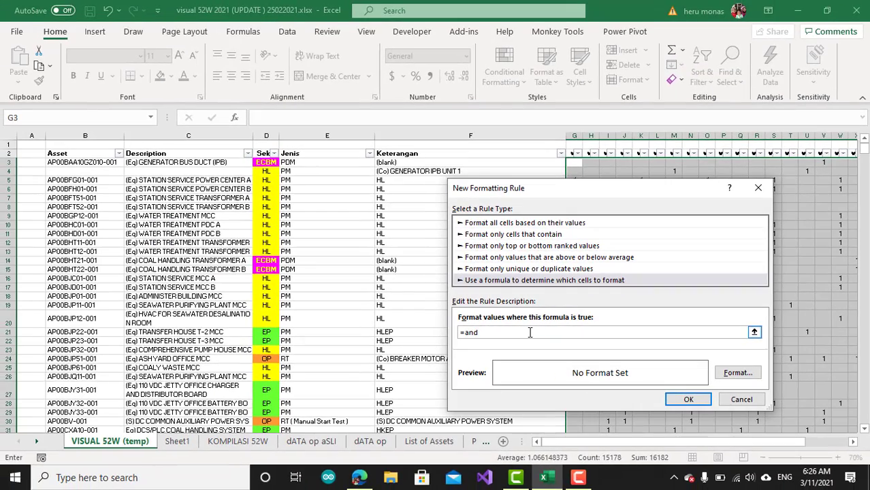
pyautogui.write('(')
pyautogui.click(267, 164)
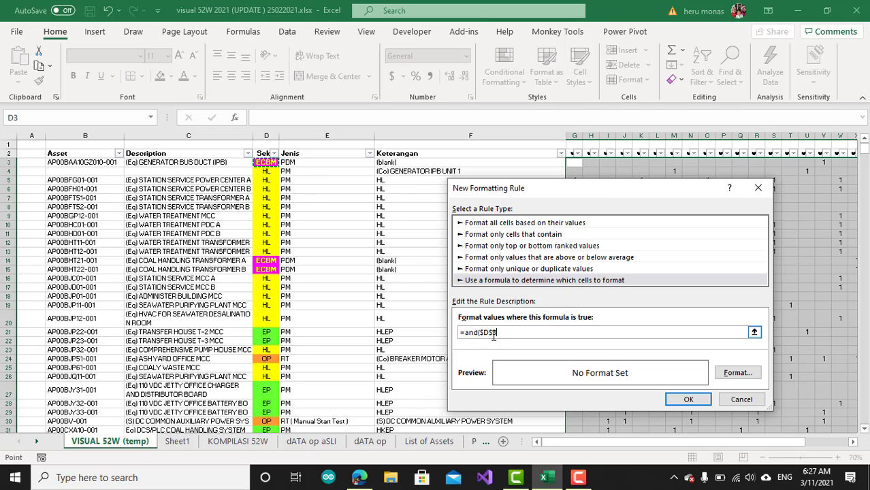
pyautogui.click(493, 333)
pyautogui.press('BackSpace')
pyautogui.write('="ECBM",')
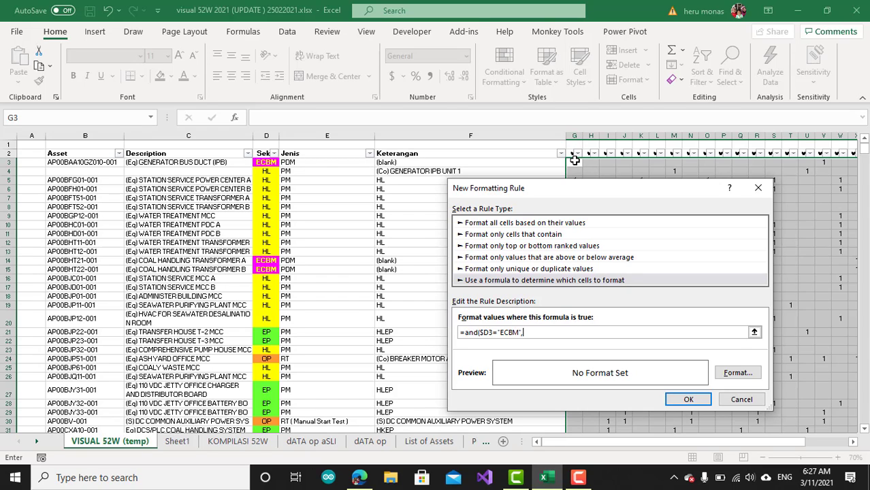
pyautogui.write('G3>=1')
# Step: Give the ECBM rule a bright magenta fill from the standard colors and apply the rule to the selected week cells
pyautogui.click(726, 373)
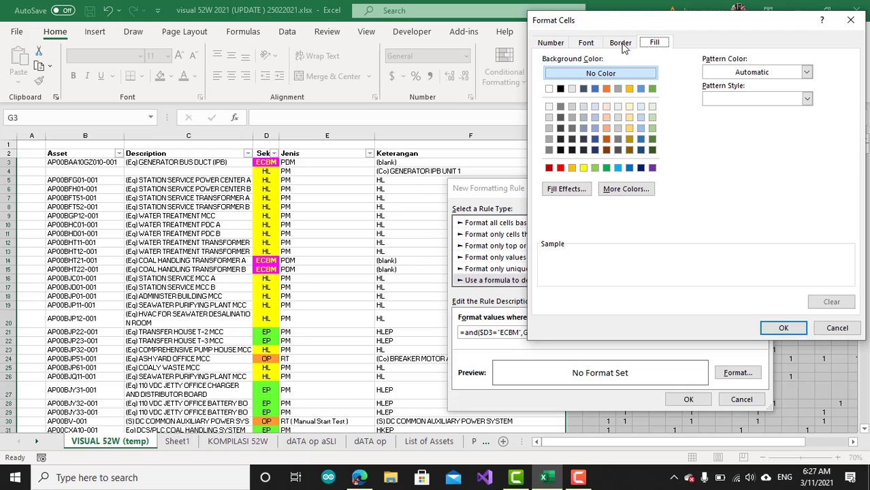
pyautogui.click(560, 190)
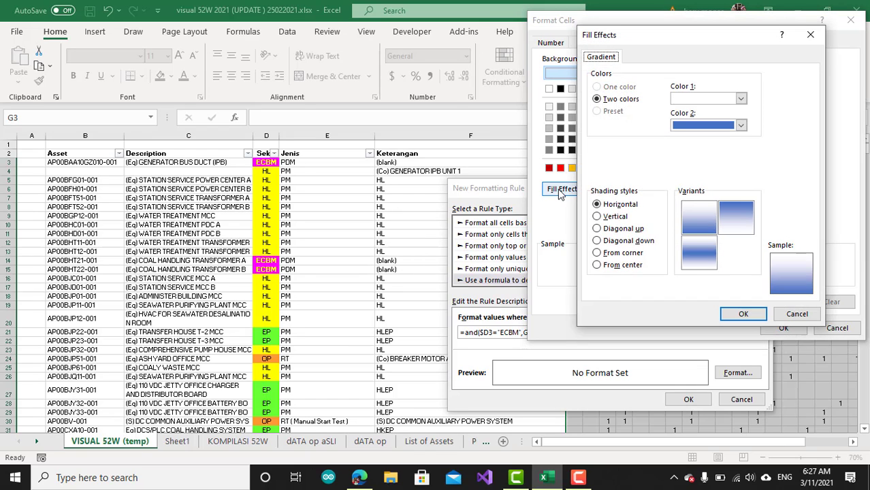
pyautogui.click(796, 314)
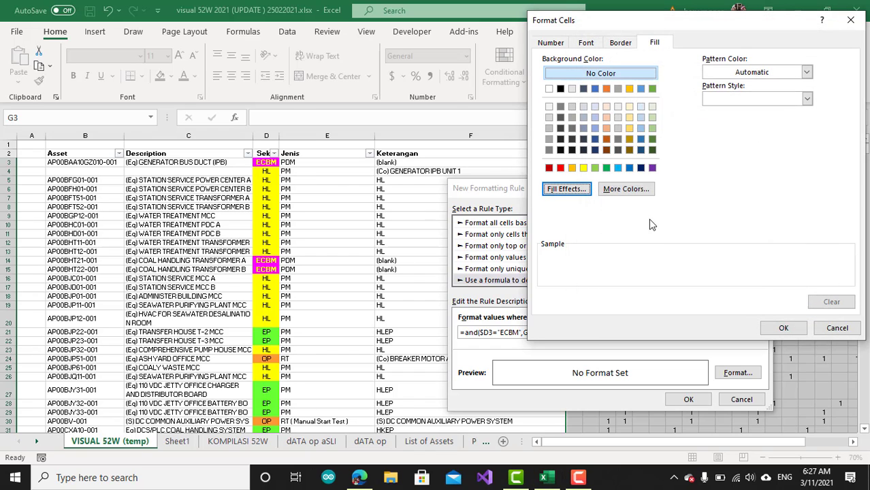
pyautogui.click(635, 190)
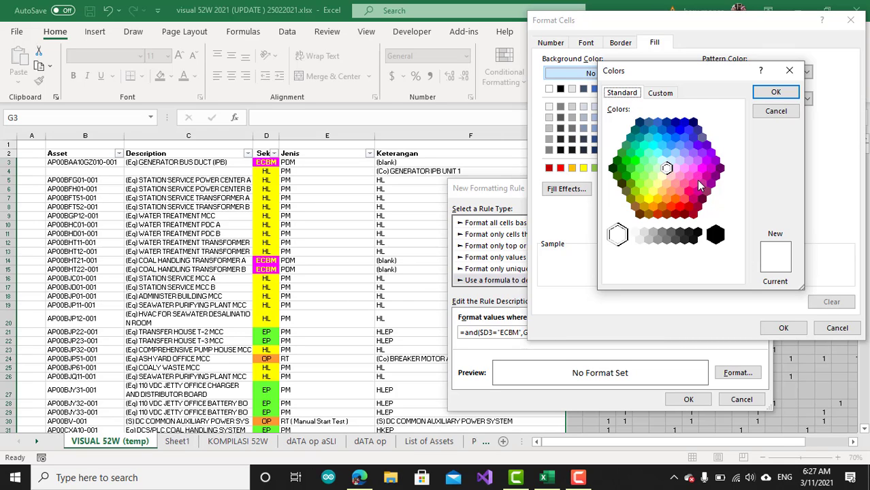
pyautogui.click(697, 177)
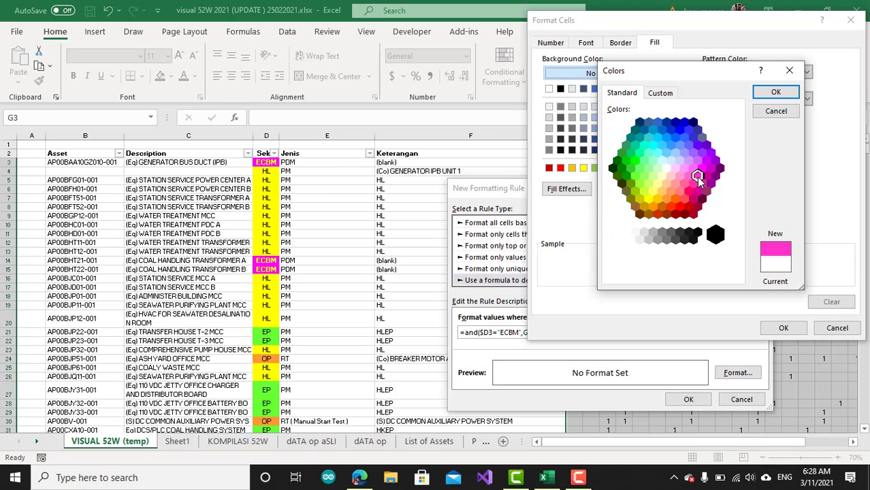
pyautogui.click(702, 169)
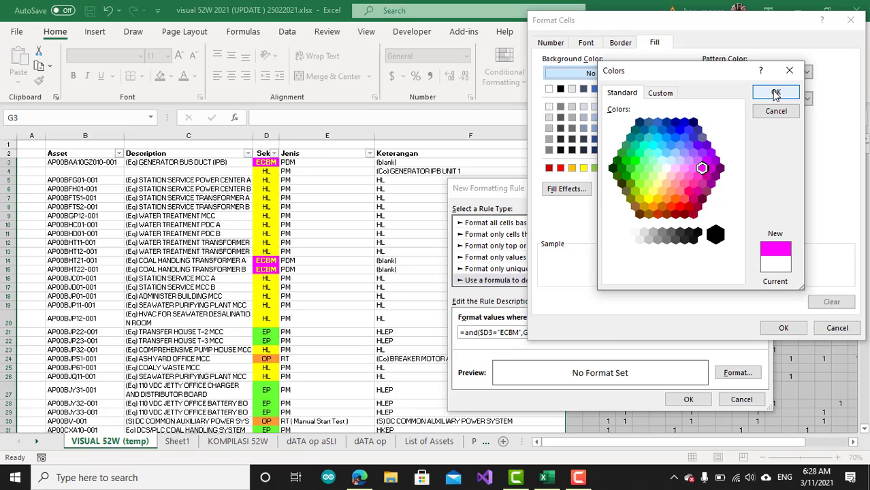
pyautogui.click(775, 92)
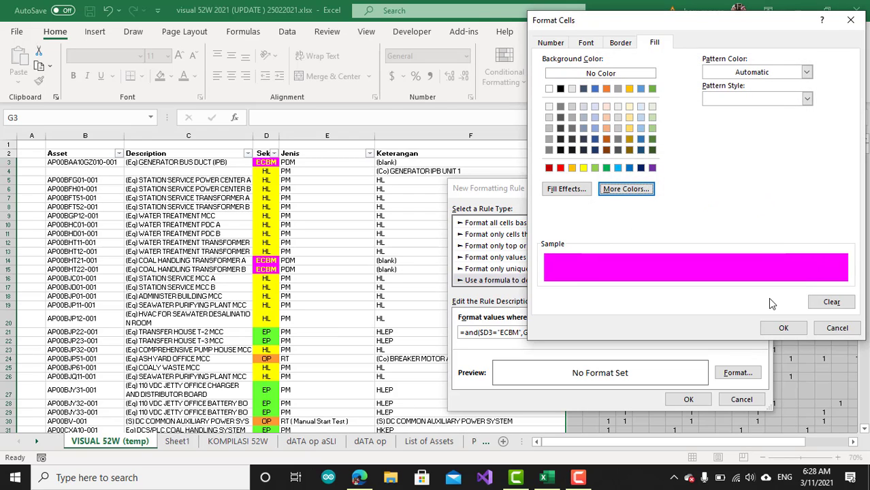
pyautogui.click(782, 328)
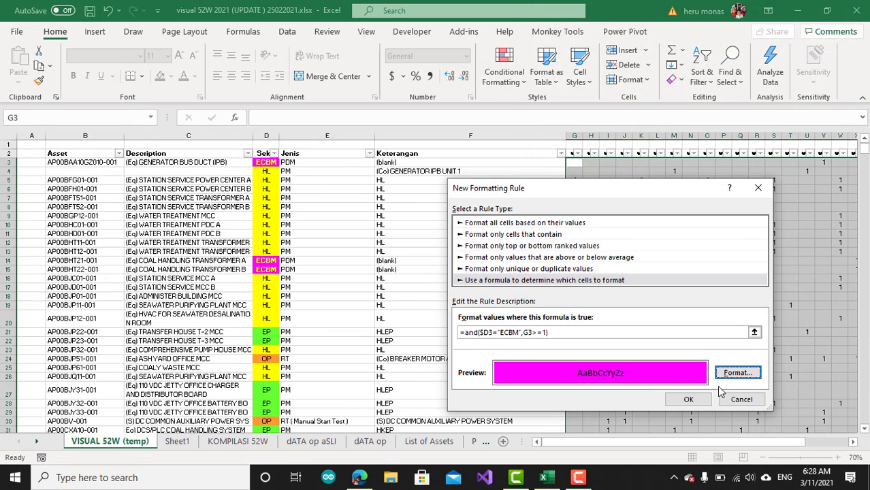
pyautogui.click(693, 400)
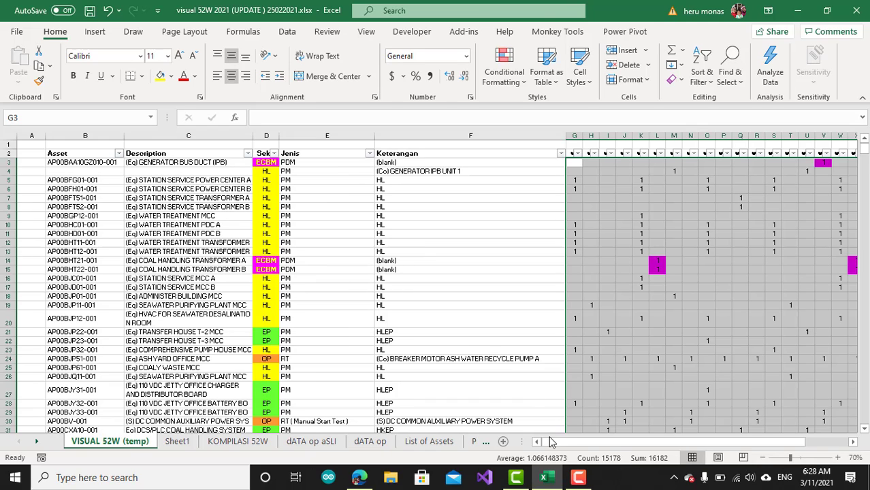
# Step: Start another conditional formatting rule for the selected week cells, using a formula to determine which cells to format
pyautogui.moveTo(553, 446)
pyautogui.mouseDown()
pyautogui.moveTo(640, 451)
pyautogui.moveTo(545, 448)
pyautogui.mouseUp()
pyautogui.moveTo(867, 149); pyautogui.dragTo(866, 159)
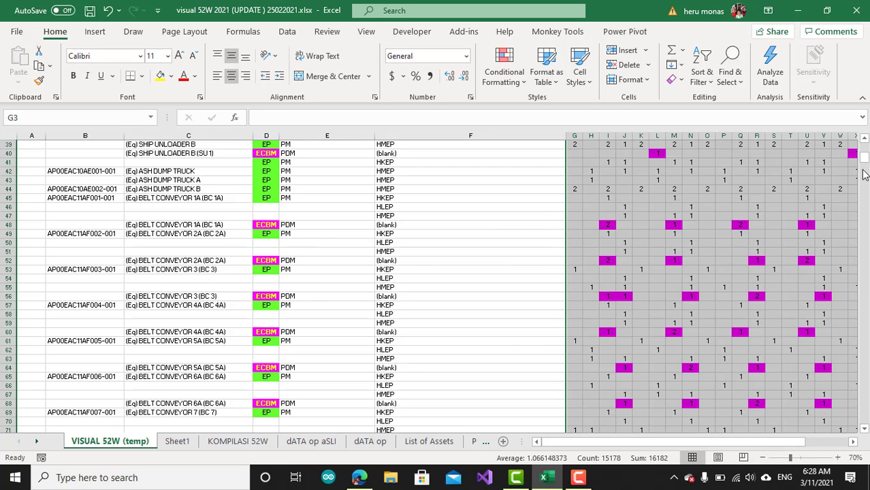
pyautogui.moveTo(867, 158); pyautogui.dragTo(866, 145)
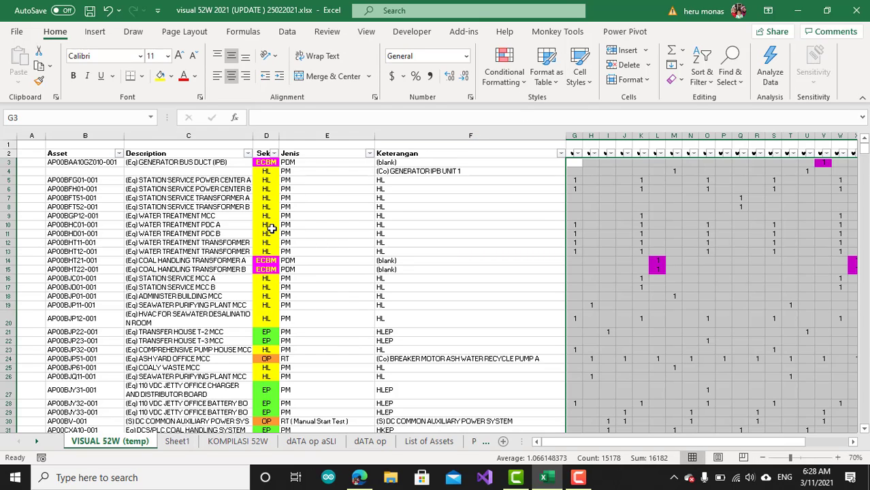
pyautogui.click(516, 83)
pyautogui.moveTo(538, 179)
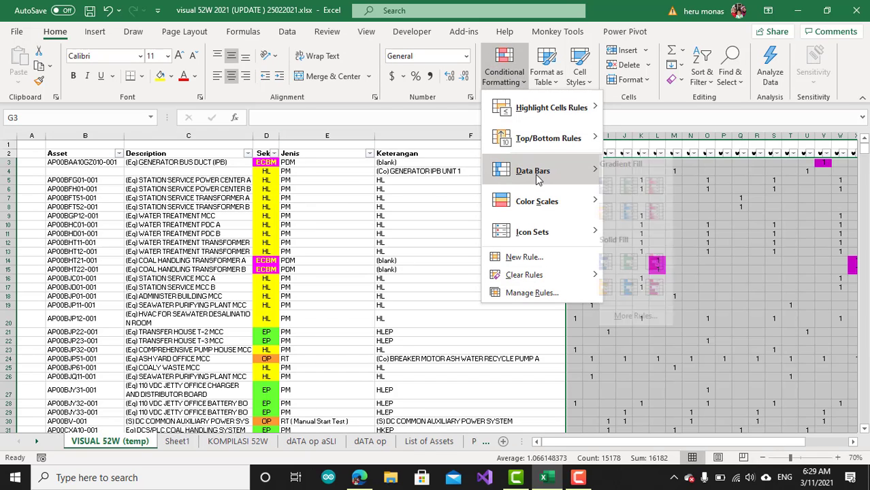
pyautogui.moveTo(541, 231)
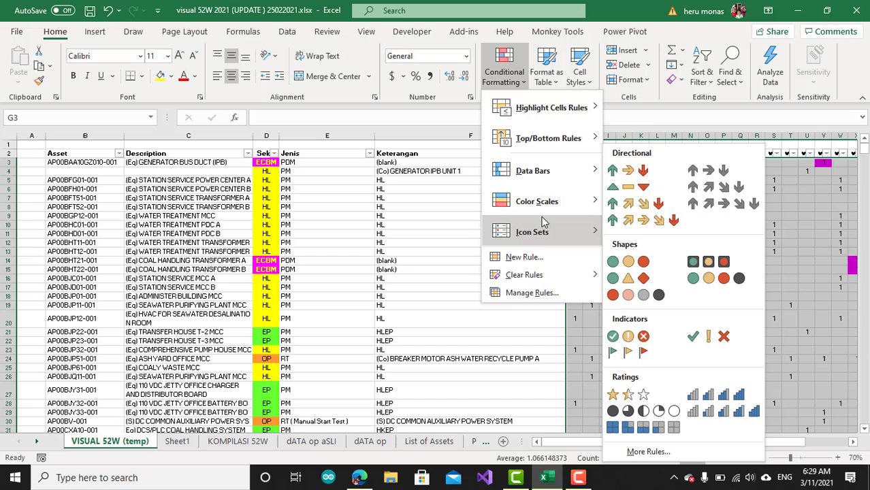
pyautogui.click(535, 257)
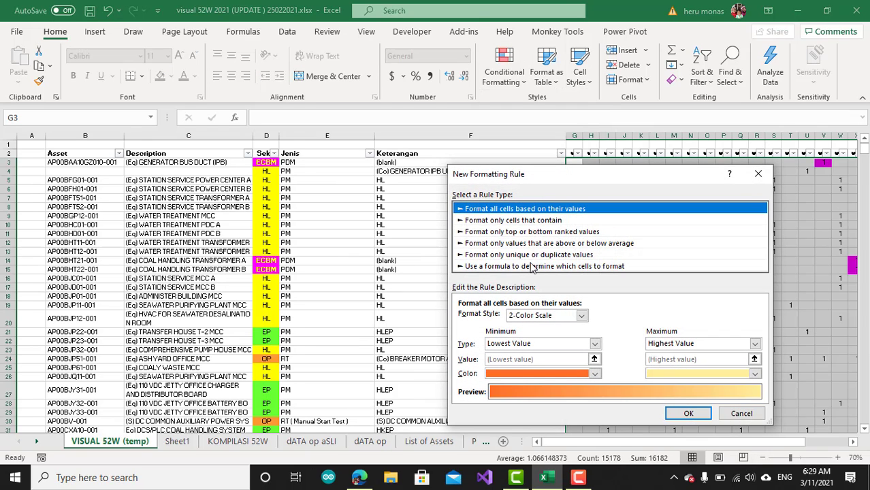
pyautogui.click(533, 266)
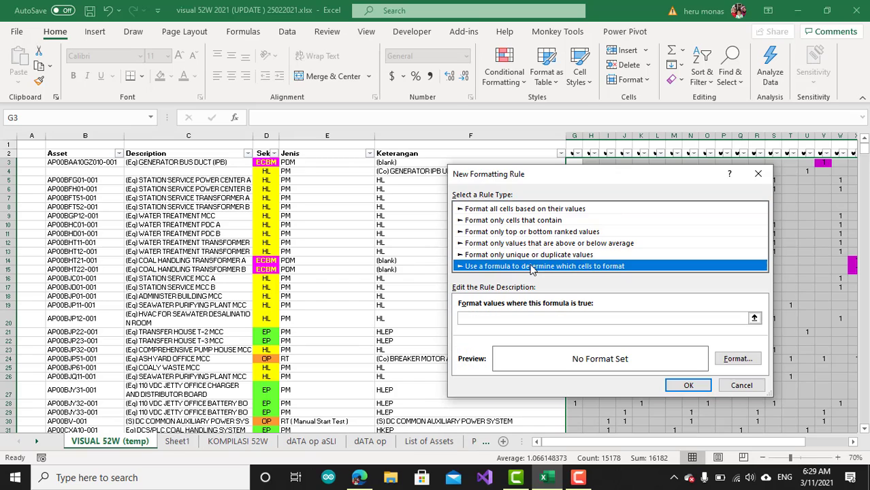
# Step: Enter the rule formula =and($D3="HL",G3>=1), with column D absolute and the row relative
pyautogui.click(526, 318)
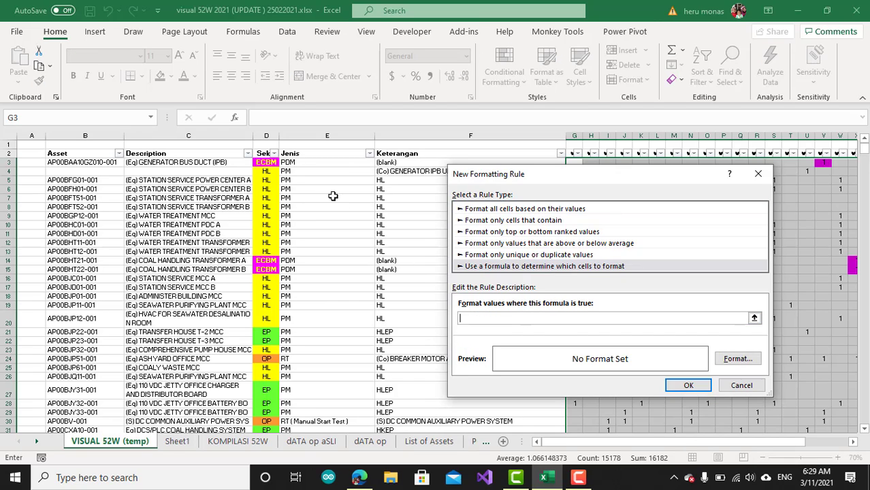
pyautogui.click(269, 163)
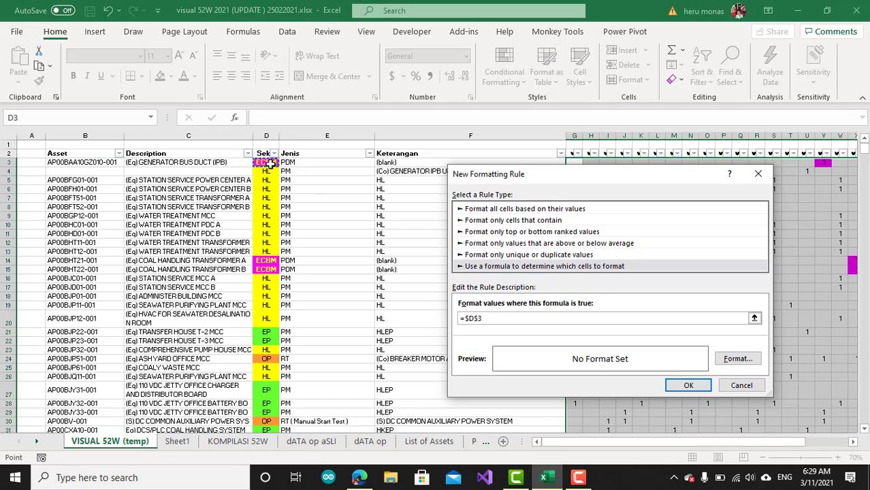
pyautogui.click(466, 318)
pyautogui.write('and(')
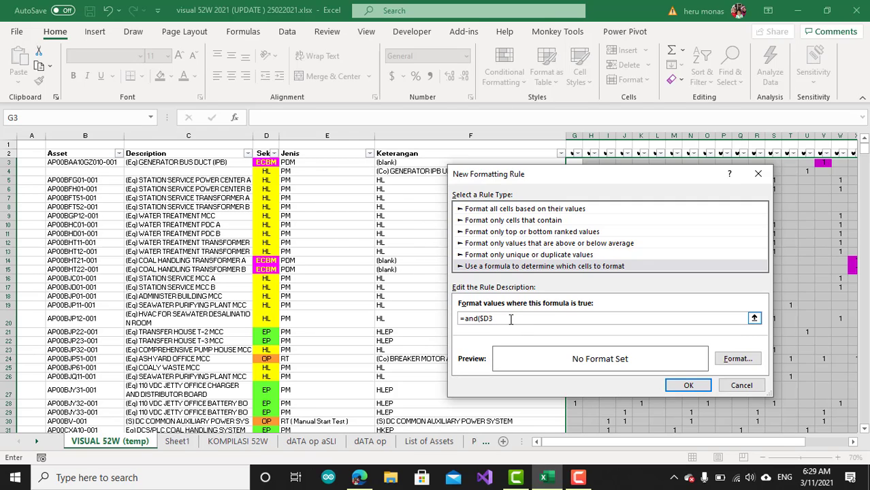
pyautogui.write('="HL",')
pyautogui.moveTo(587, 181); pyautogui.dragTo(500, 227)
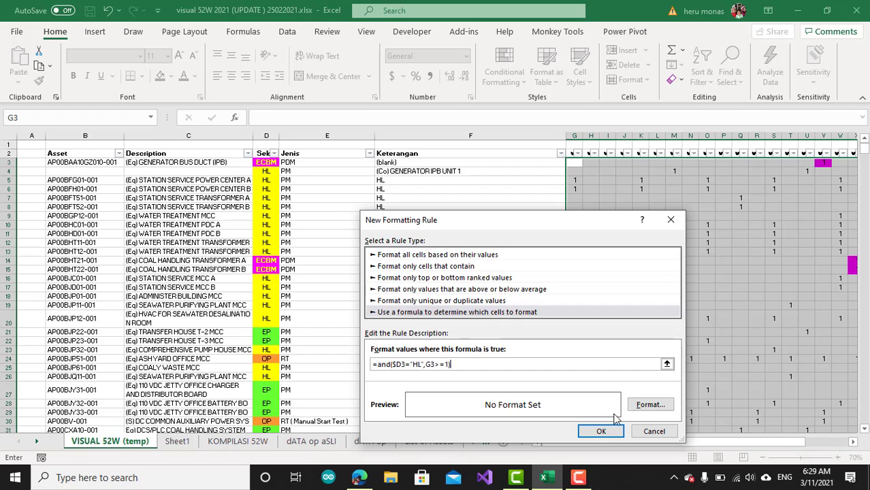
# Step: Give the HL rule a yellow fill and apply it to the selected week cells
pyautogui.click(649, 406)
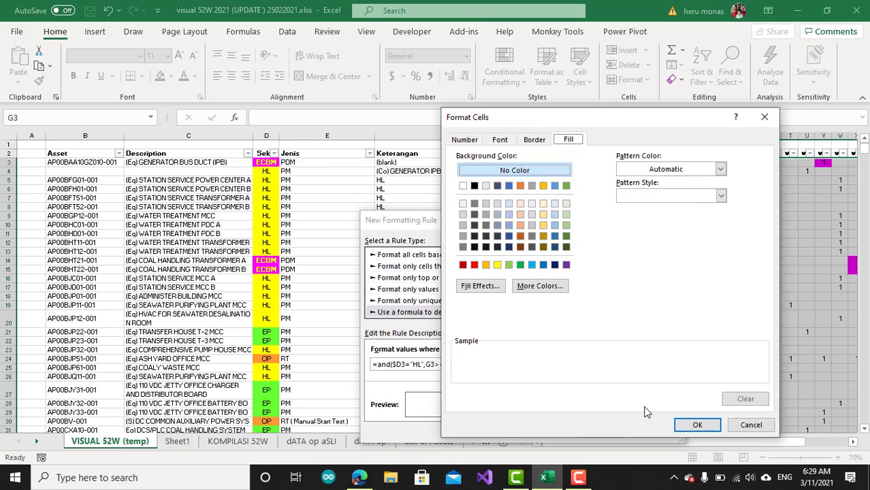
pyautogui.click(497, 265)
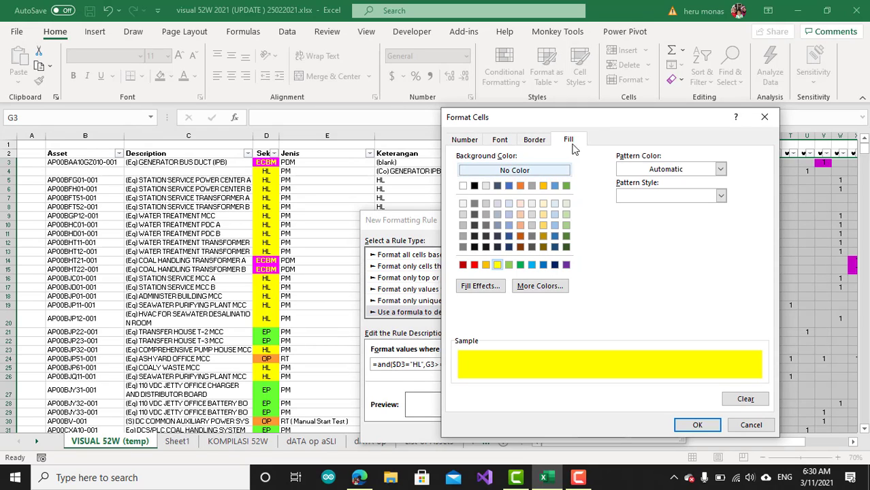
pyautogui.click(698, 427)
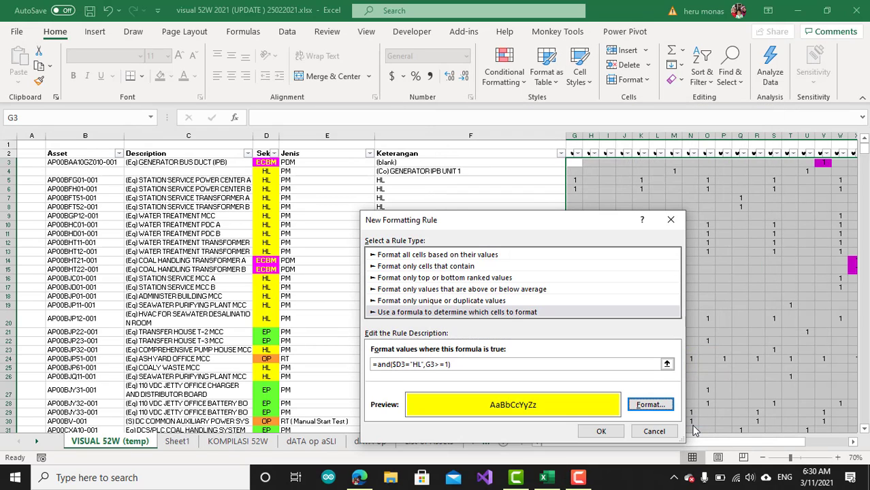
pyautogui.click(602, 431)
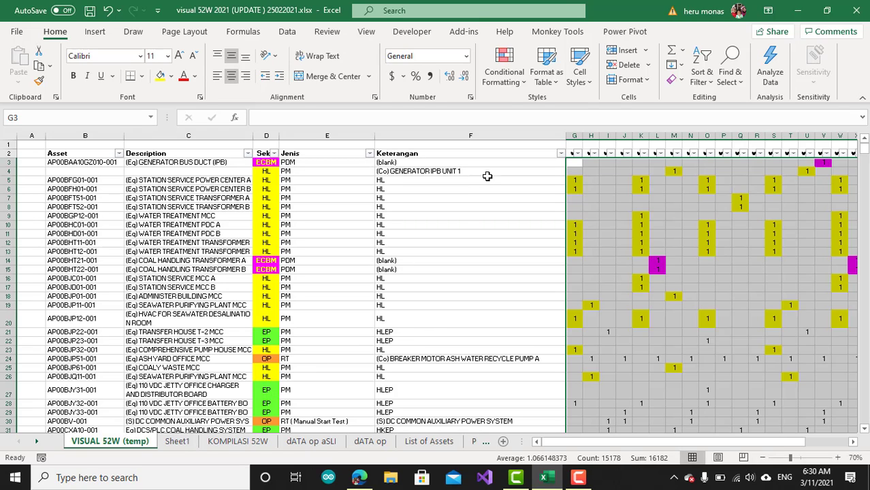
# Step: Create a formula-based formatting rule for the selected week cells with the formula =and($D3="EP",G3>=1), keeping only column D absolute
pyautogui.click(514, 85)
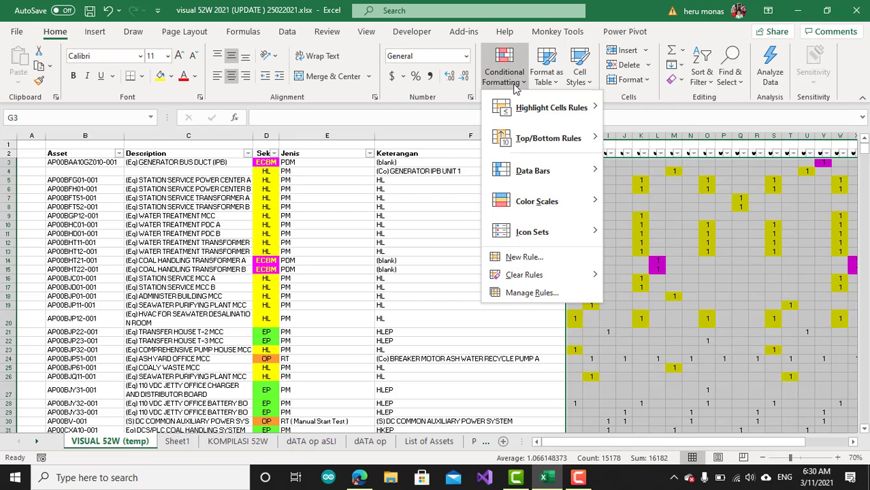
pyautogui.click(521, 258)
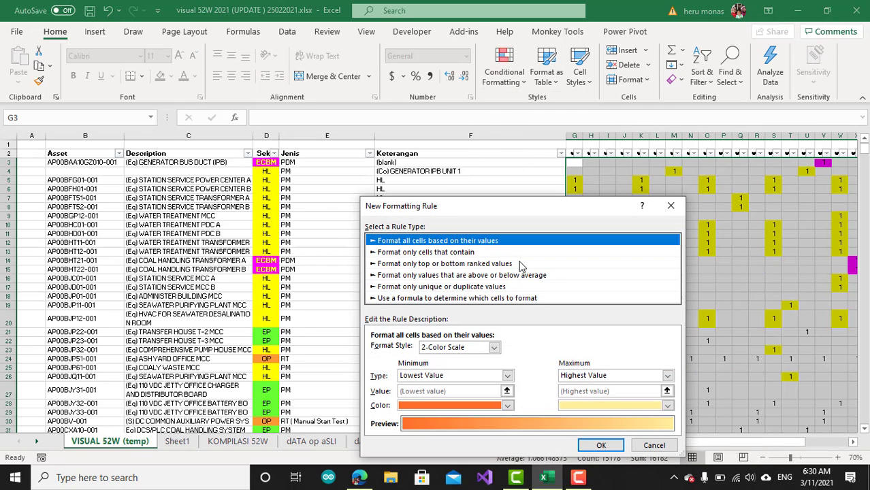
pyautogui.click(466, 301)
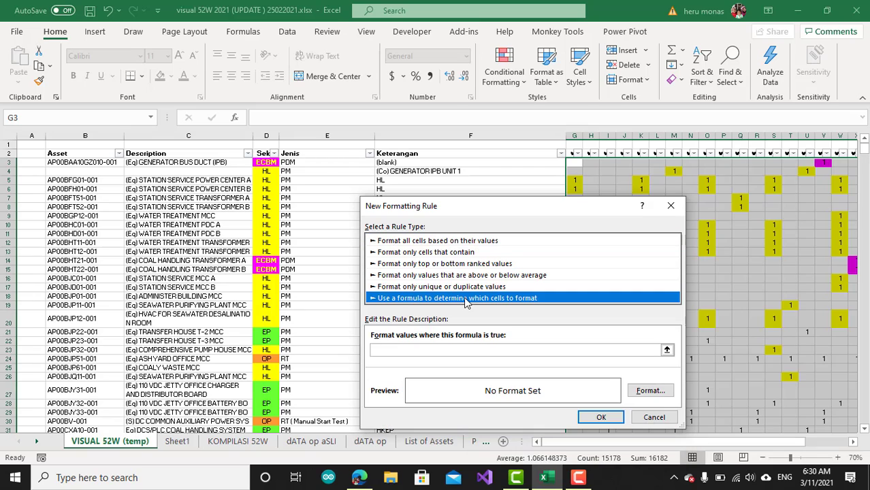
pyautogui.click(422, 350)
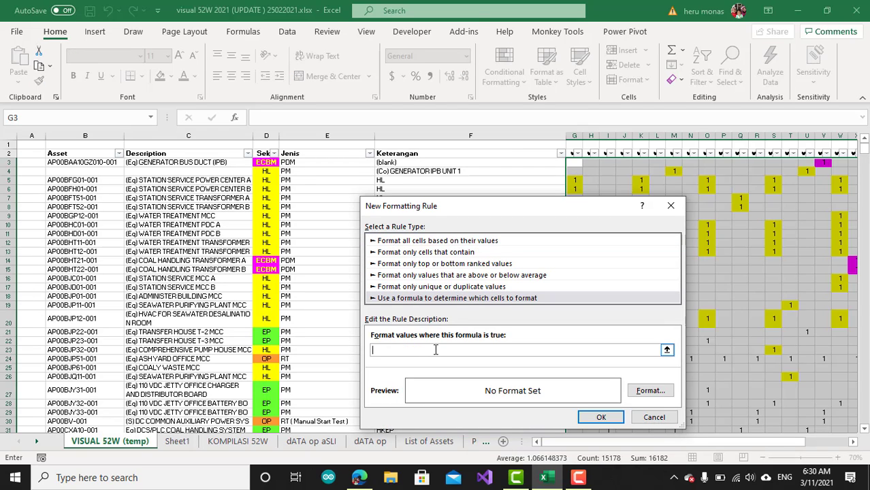
pyautogui.write('and(')
pyautogui.click(270, 163)
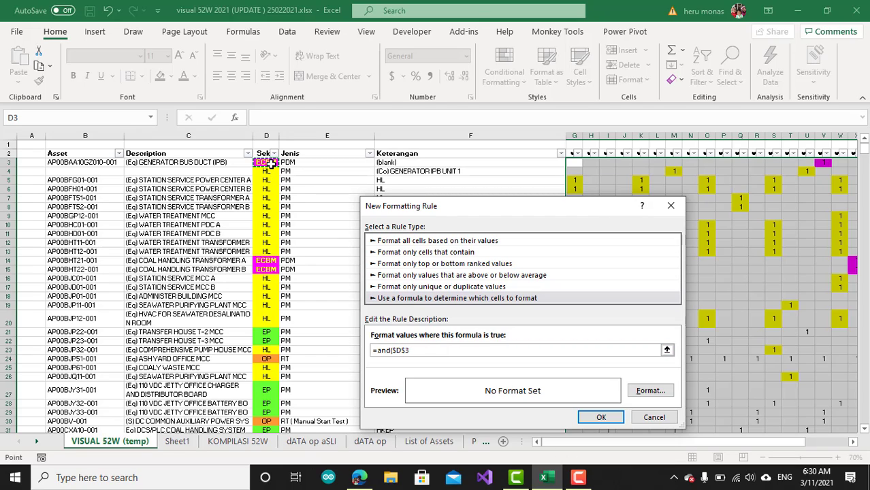
pyautogui.click(407, 350)
pyautogui.press('BackSpace')
pyautogui.write('="E')
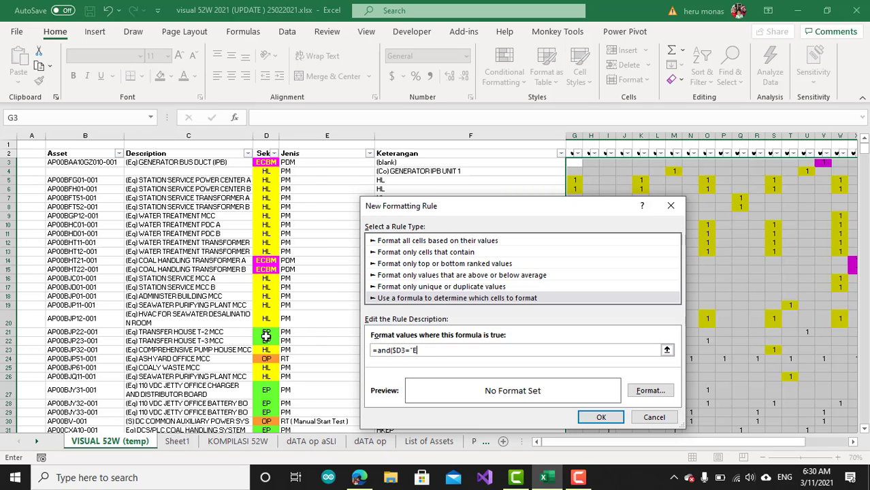
pyautogui.write('P",')
pyautogui.write('G3>=1)')
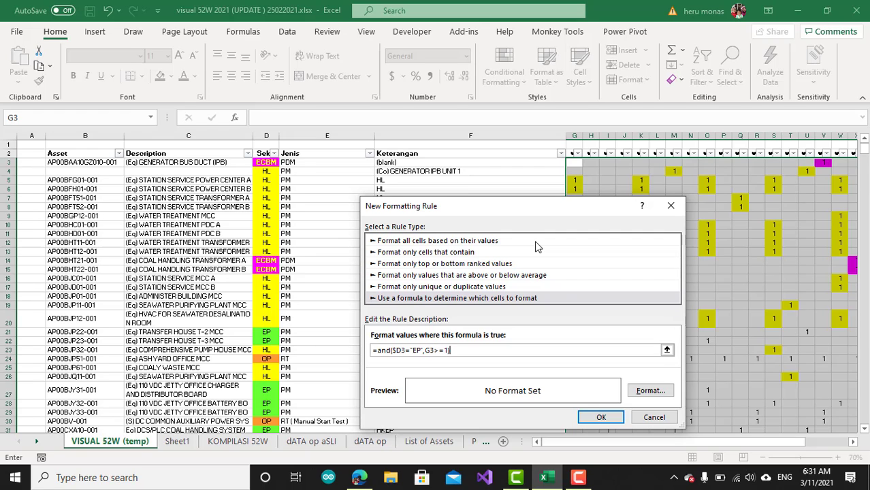
# Step: Give the EP rule a custom bright green fill and apply it to the selected week cells
pyautogui.click(650, 391)
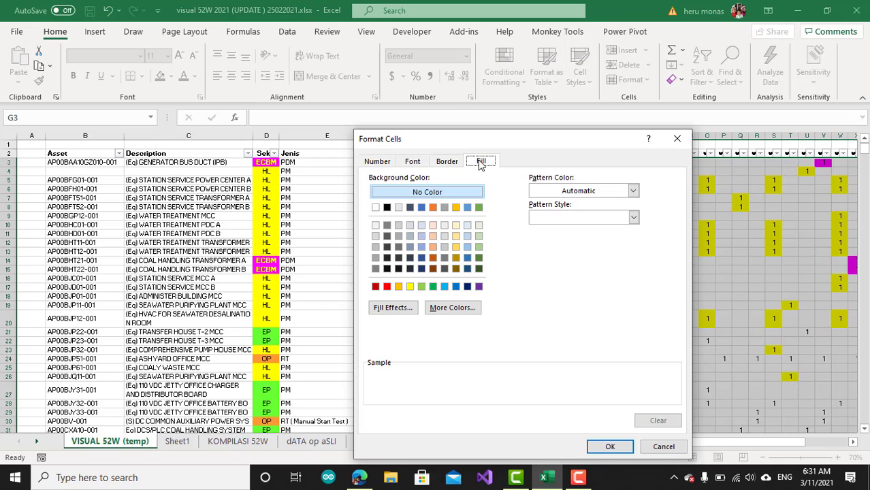
pyautogui.click(422, 287)
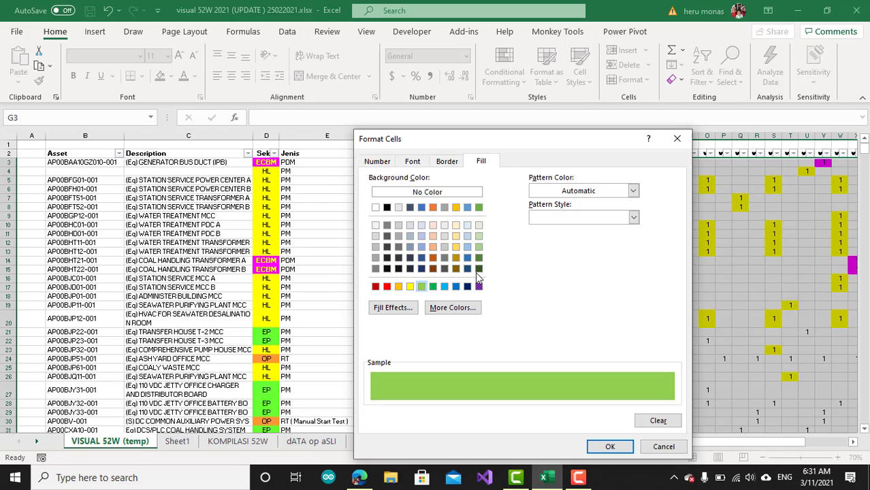
pyautogui.click(461, 310)
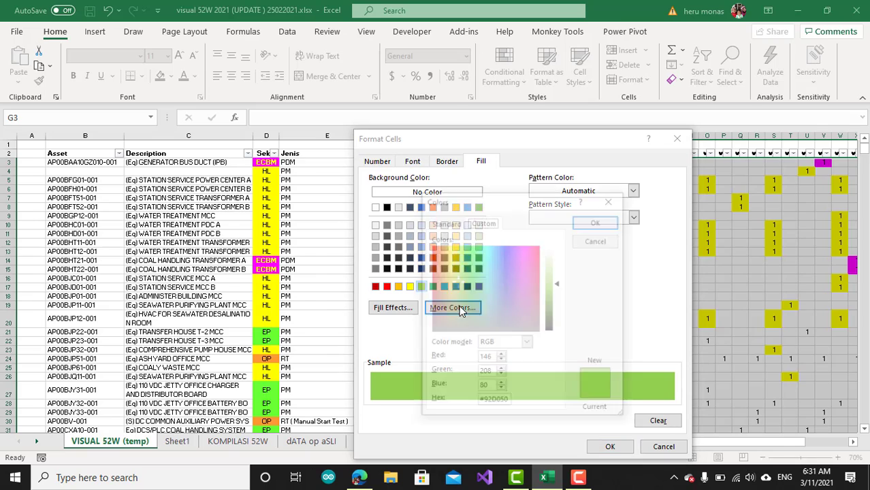
pyautogui.click(552, 293)
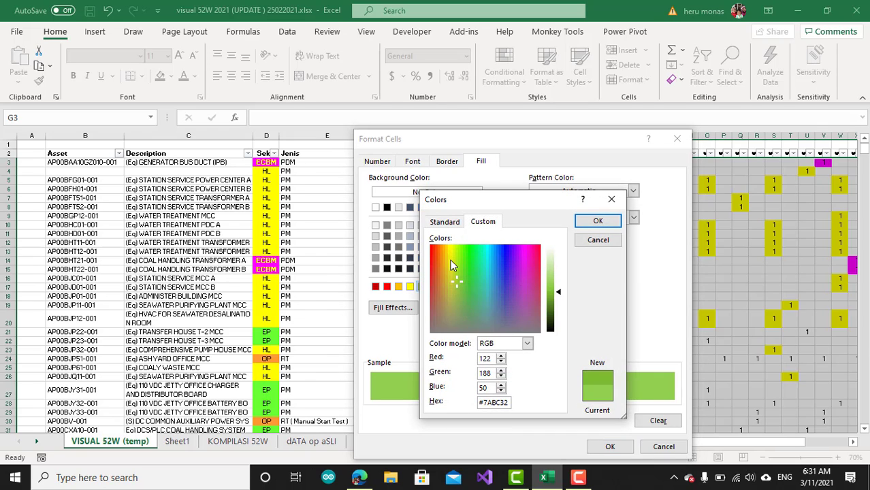
pyautogui.click(462, 293)
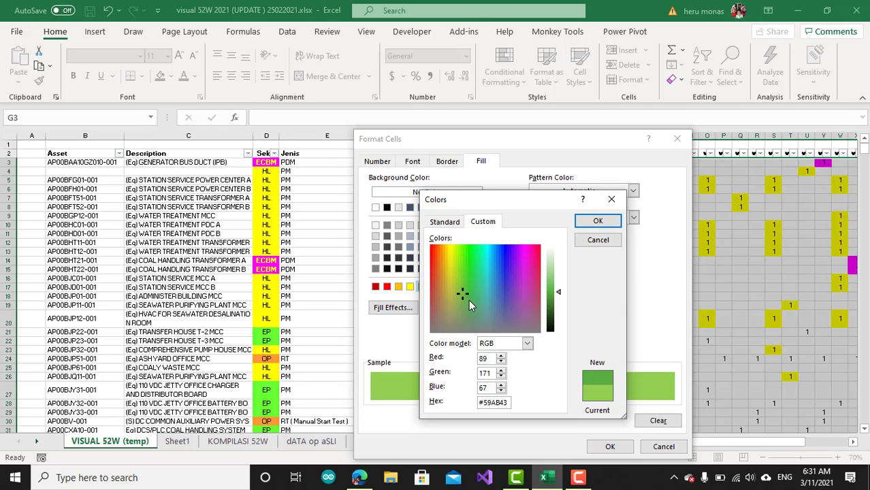
pyautogui.click(469, 301)
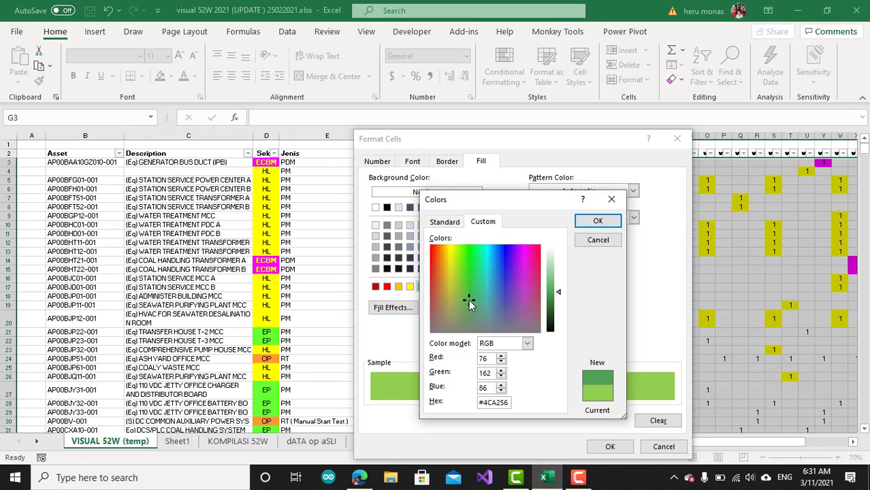
pyautogui.click(460, 266)
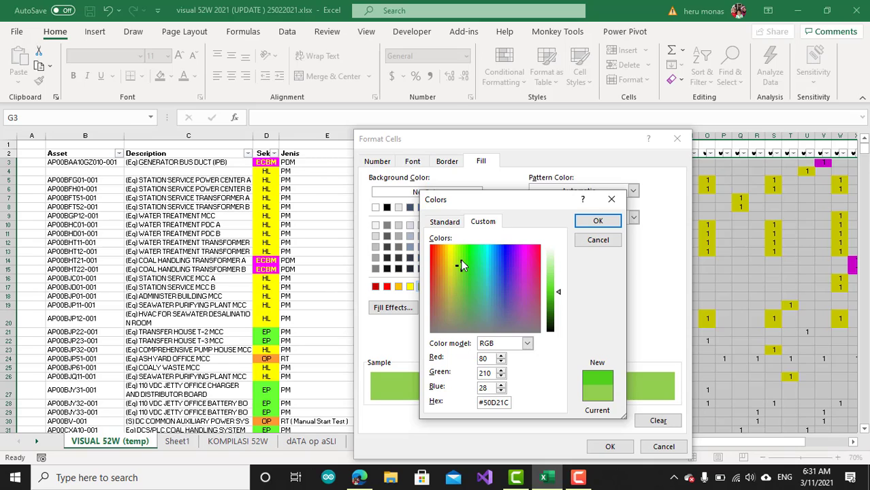
pyautogui.click(462, 260)
pyautogui.click(599, 222)
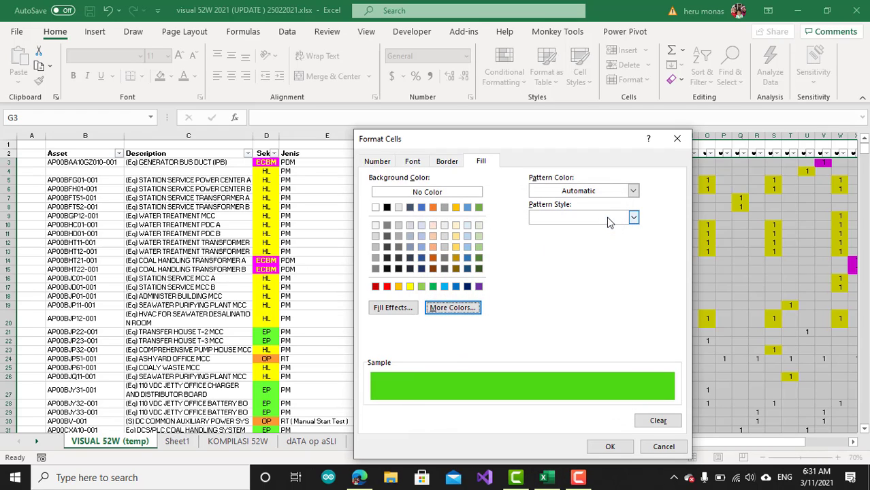
pyautogui.click(611, 446)
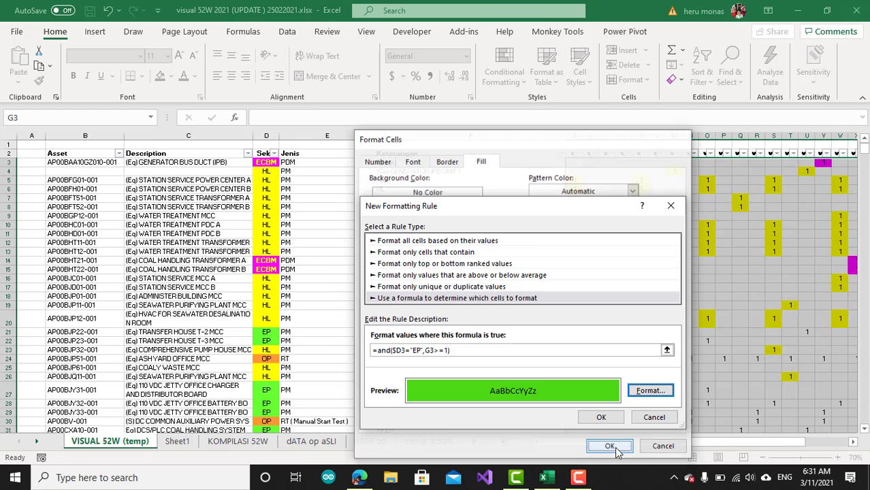
pyautogui.click(602, 417)
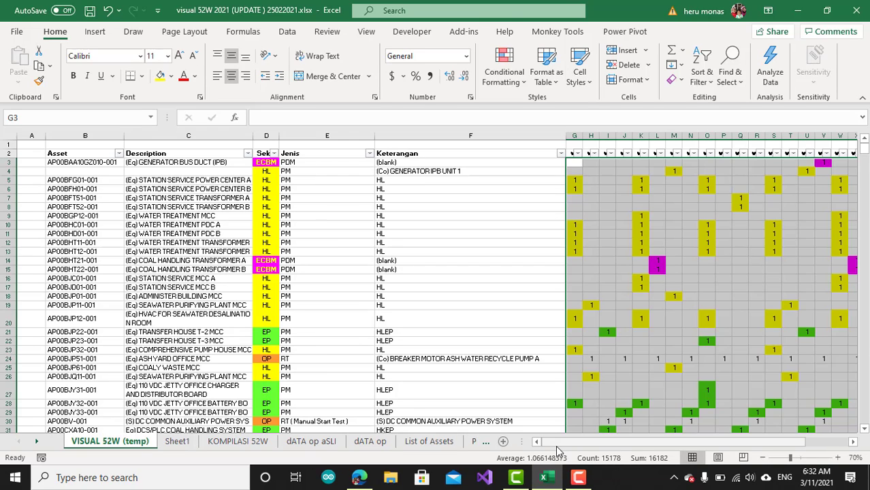
pyautogui.click(358, 477)
pyautogui.click(578, 478)
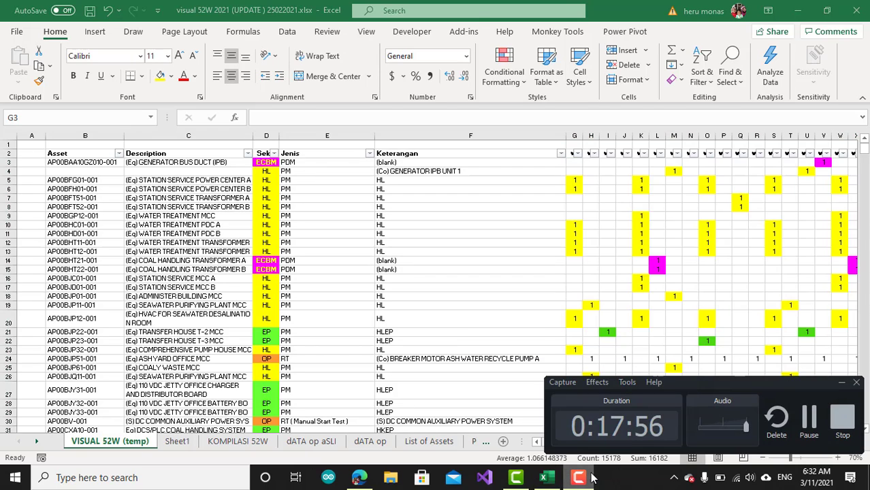